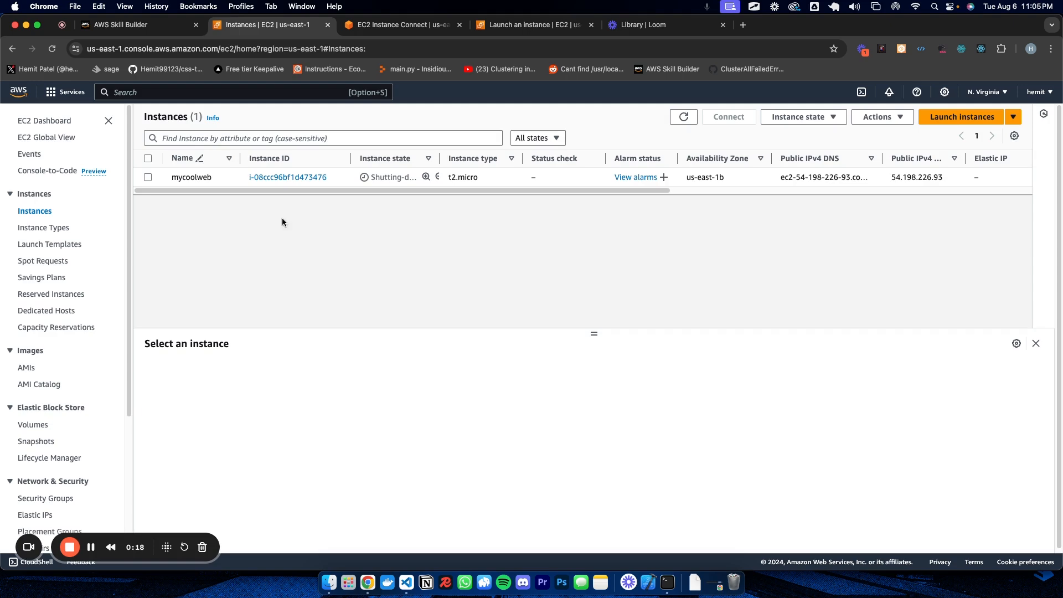
Go to the AWS console home, search the services for ec2 and open the EC2 service
left_click(19, 91)
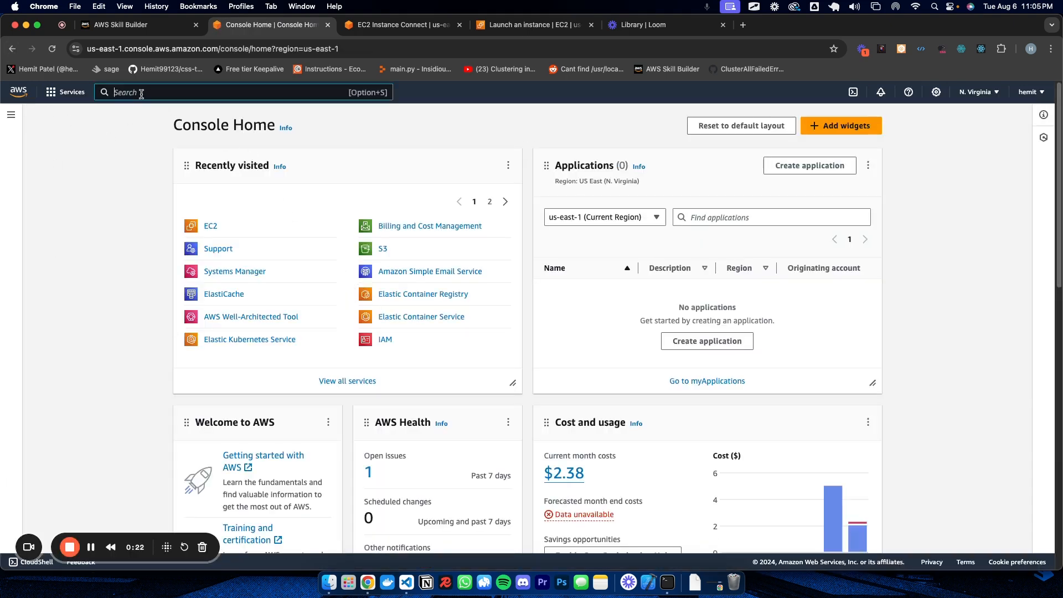
left_click(141, 94)
type("ec2")
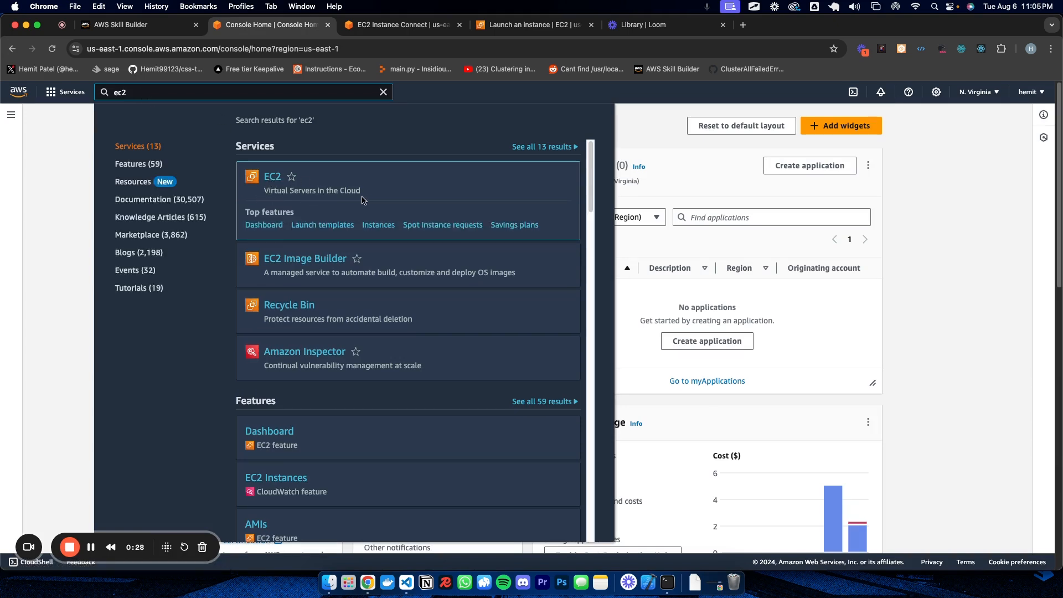
left_click(275, 180)
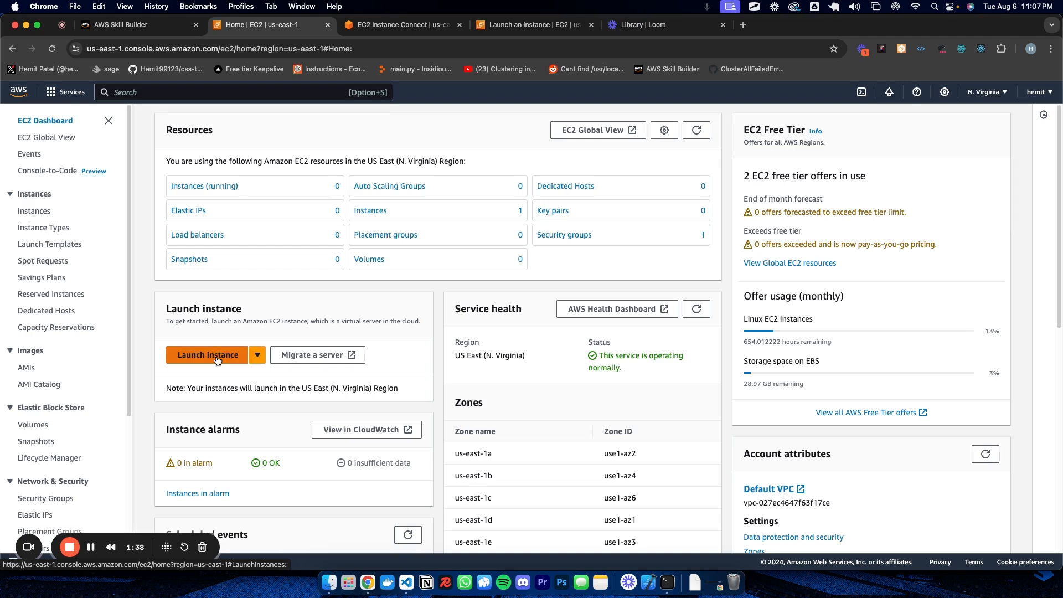
Start launching a new EC2 instance and name it demoforyt
left_click(217, 355)
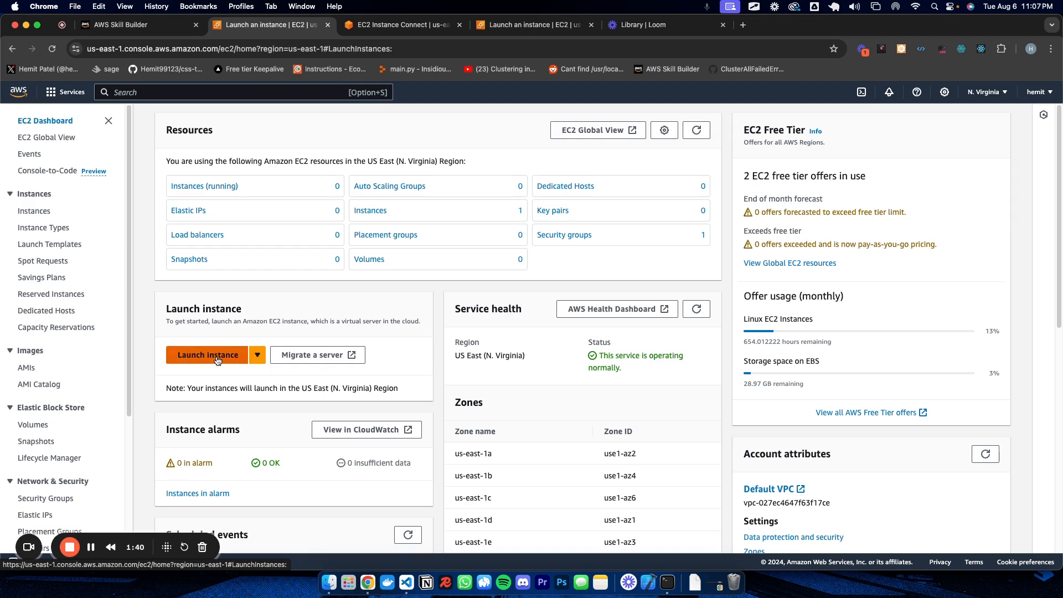
left_click(102, 269)
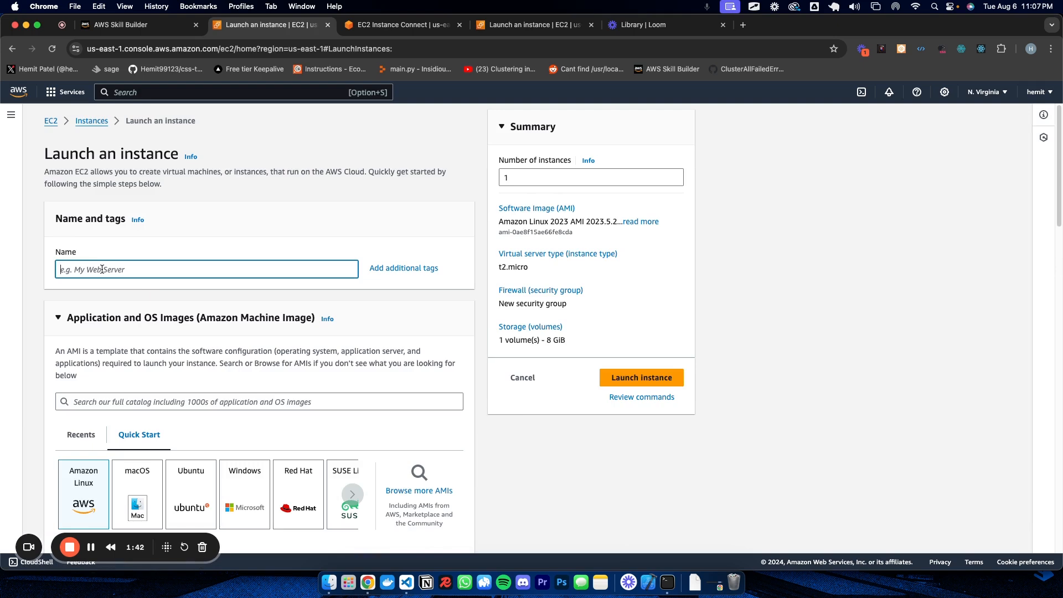
type("demoforyt")
left_click(287, 387)
scroll(288, 386, "down", 3)
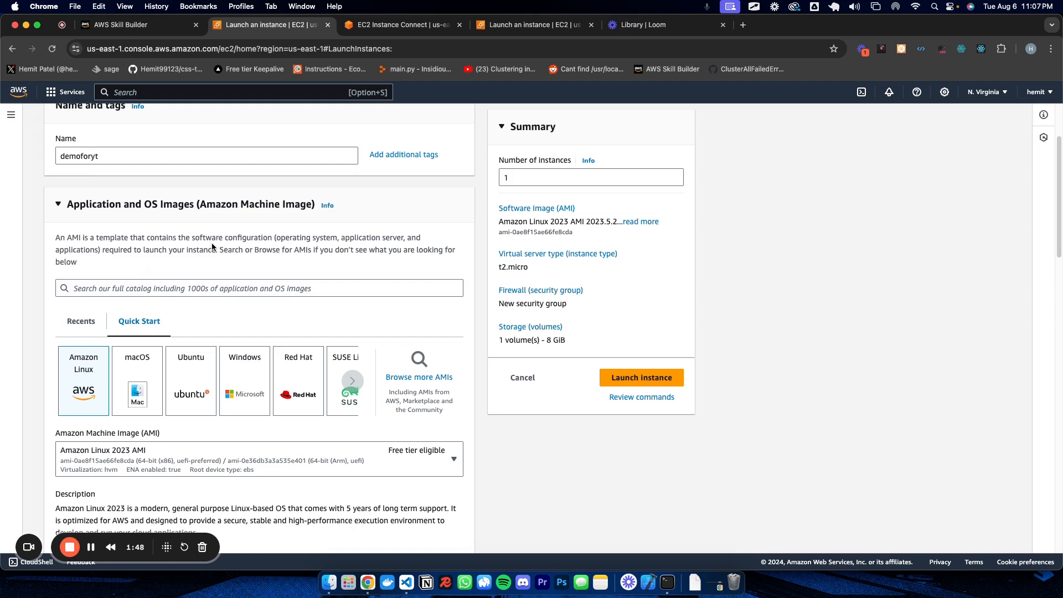
key("alt+shift+d")
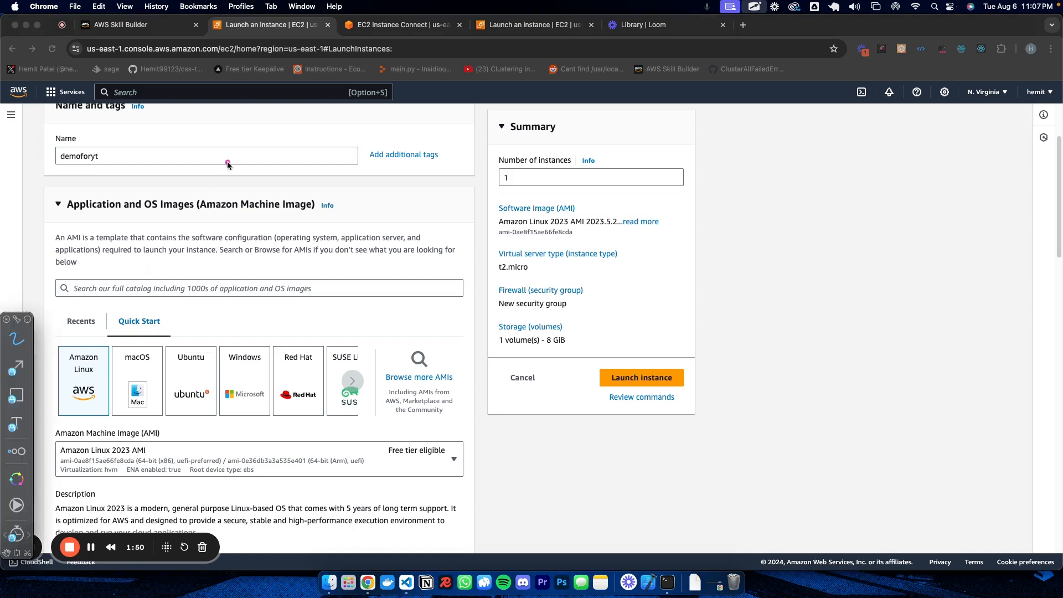
mouse_move(126, 190)
left_mouse_down()
mouse_move(61, 192)
mouse_move(91, 228)
mouse_move(265, 228)
mouse_move(360, 191)
mouse_move(175, 184)
mouse_move(293, 213)
left_mouse_up()
key("Escape")
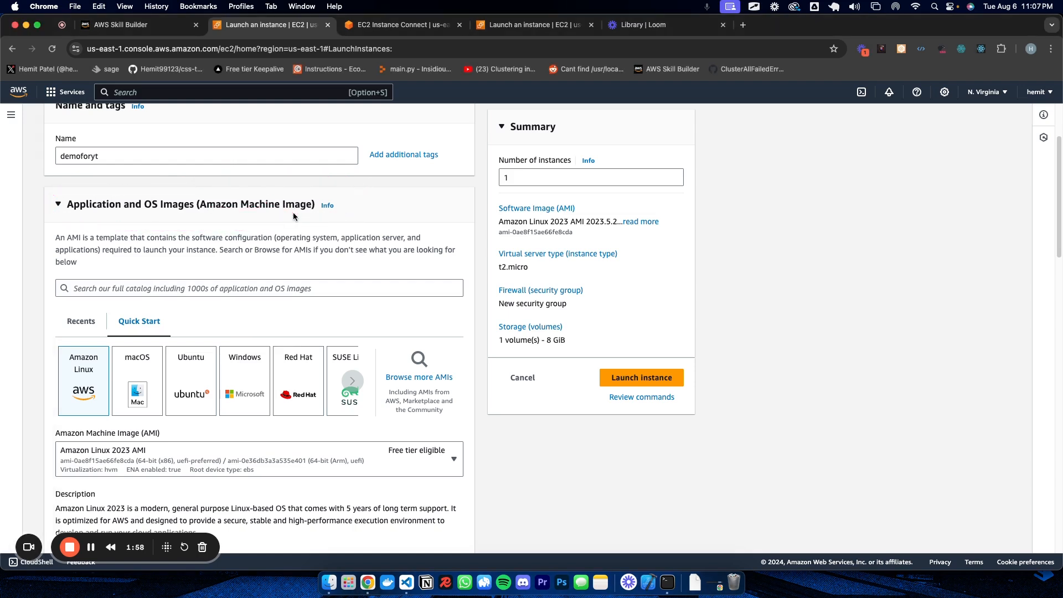
key("Tab")
key("alt+Tab")
mouse_move(307, 221)
left_mouse_down()
mouse_move(60, 211)
mouse_move(190, 282)
mouse_move(467, 250)
mouse_move(263, 204)
left_mouse_up()
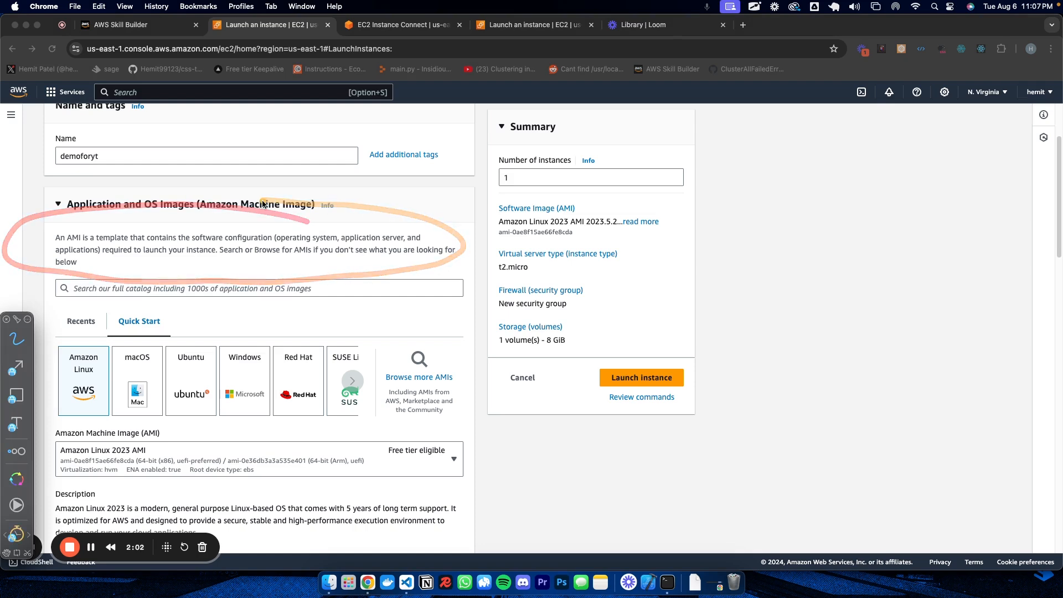
key("Escape")
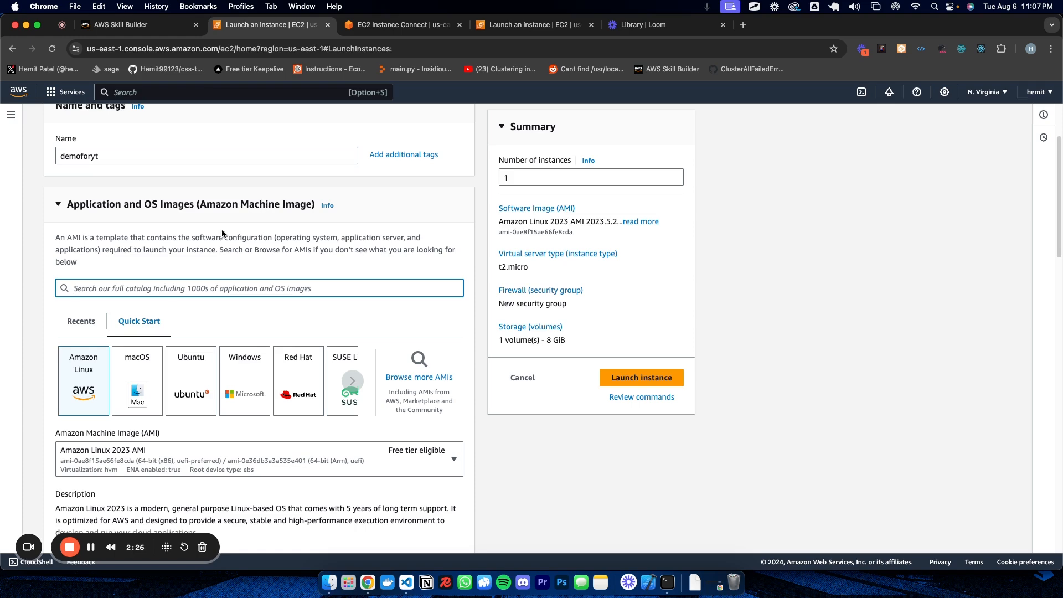
Review the quick-start operating system images and the selected Amazon Machine Image's description and architecture
scroll(208, 364, "down", 3)
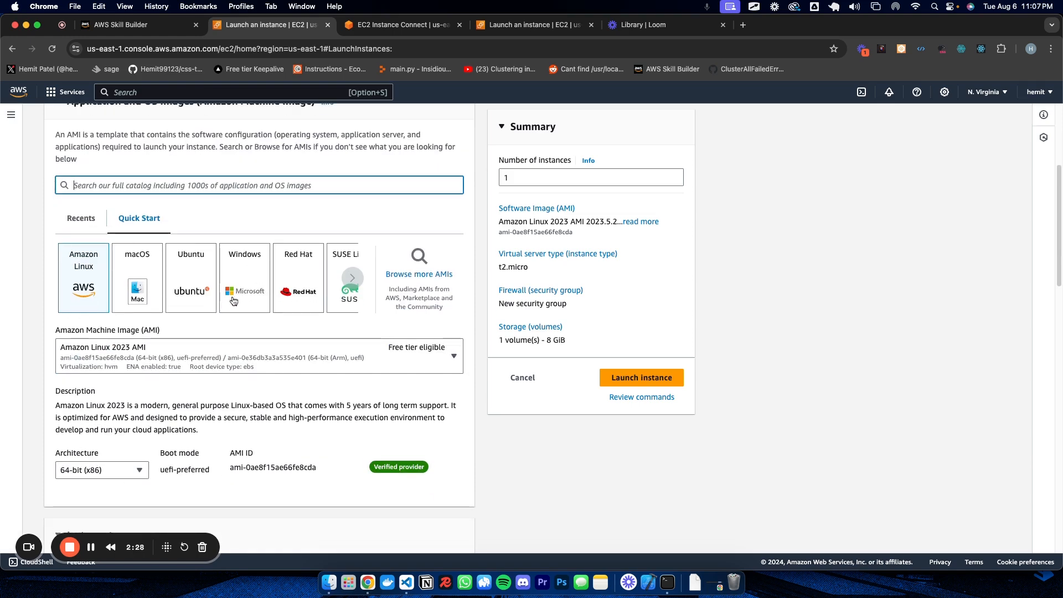
scroll(233, 299, "up", 2)
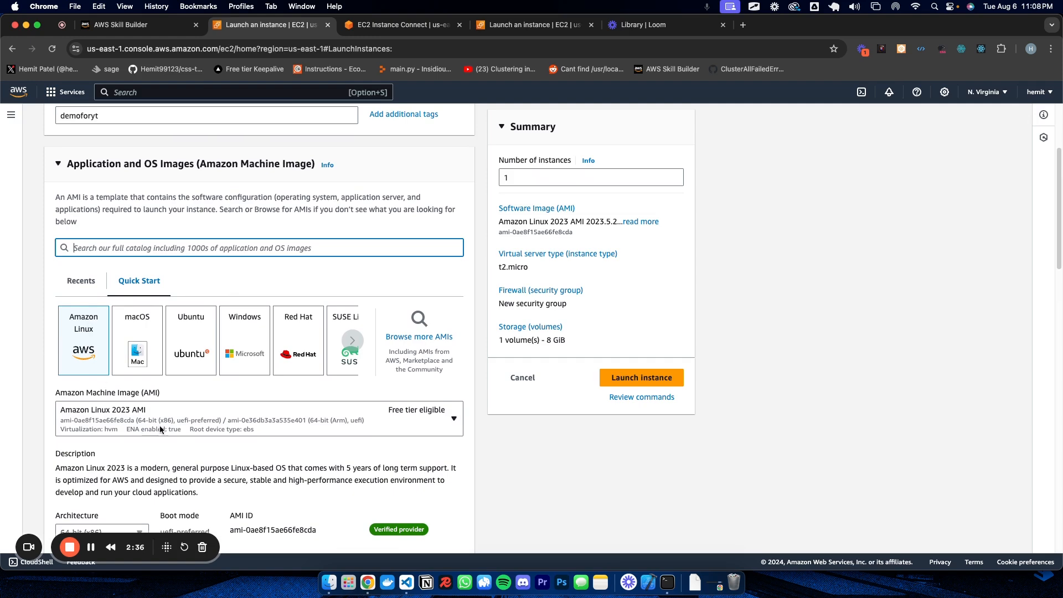
scroll(91, 390, "down", 1)
scroll(91, 390, "down", 4)
scroll(188, 399, "up", 4)
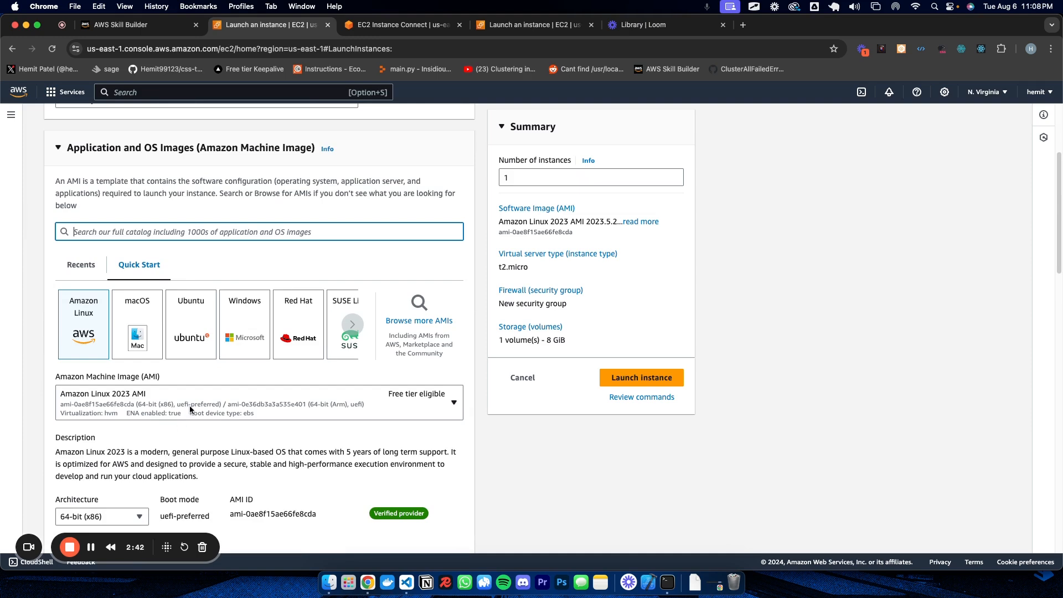
scroll(182, 413, "down", 5)
scroll(190, 409, "down", 1)
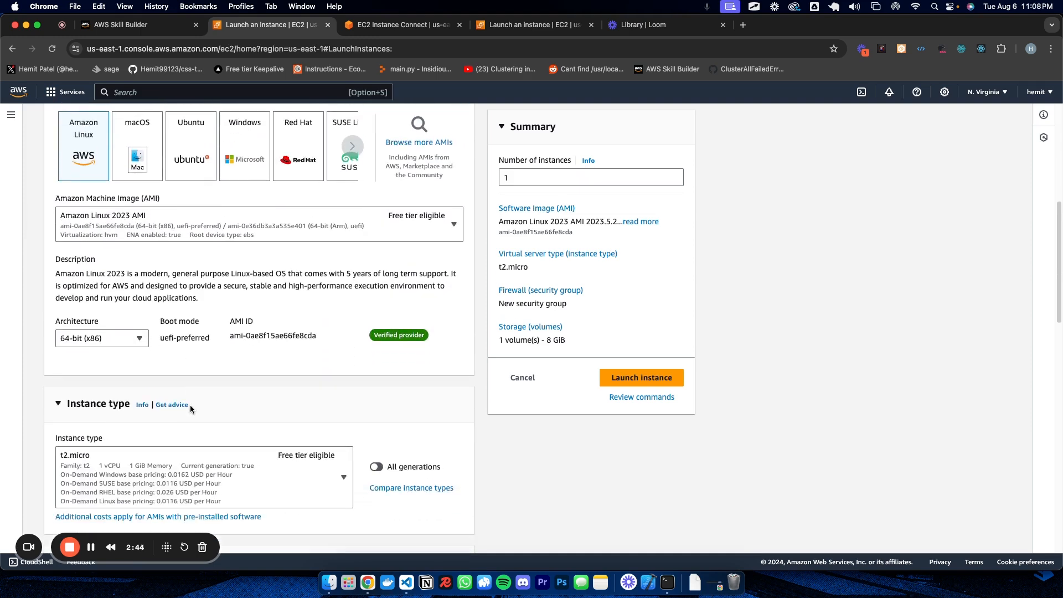
scroll(191, 408, "up", 5)
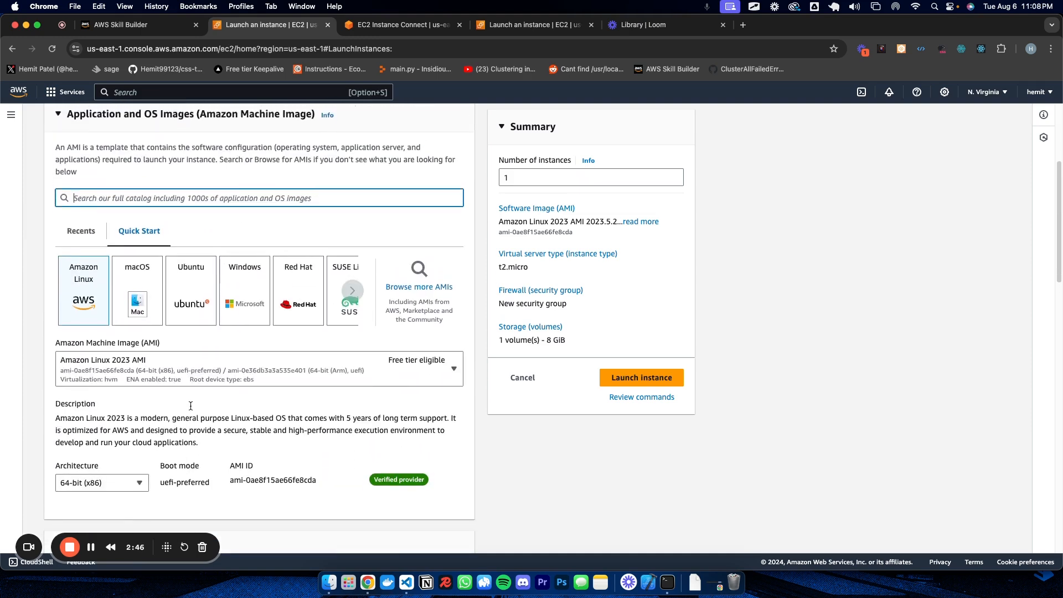
Browse the available instance types and compare their vCPU, memory and on-demand hourly pricing
scroll(190, 408, "down", 8)
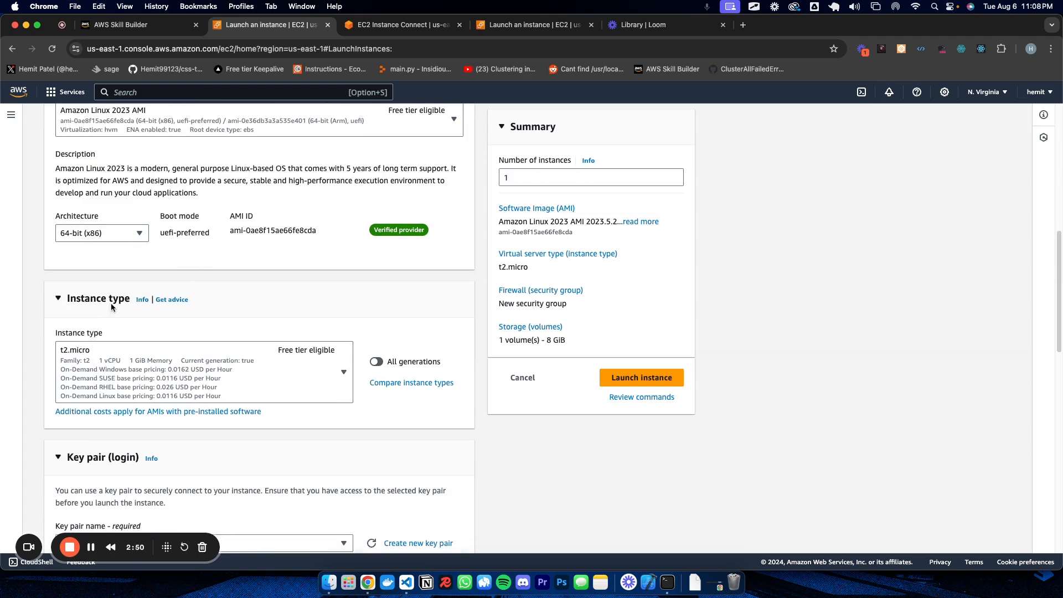
left_click(234, 379)
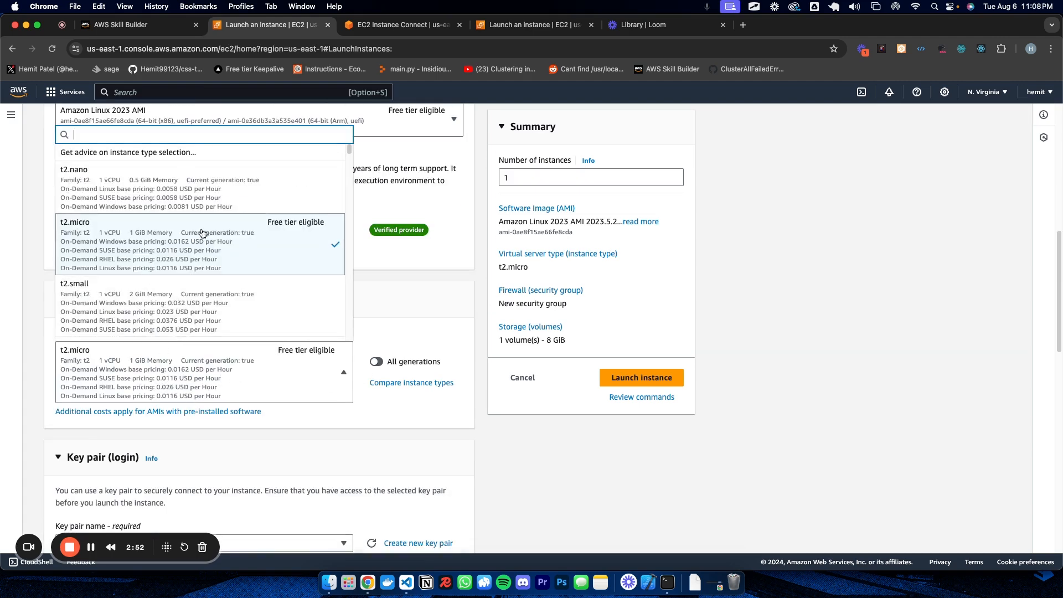
scroll(213, 288, "down", 10)
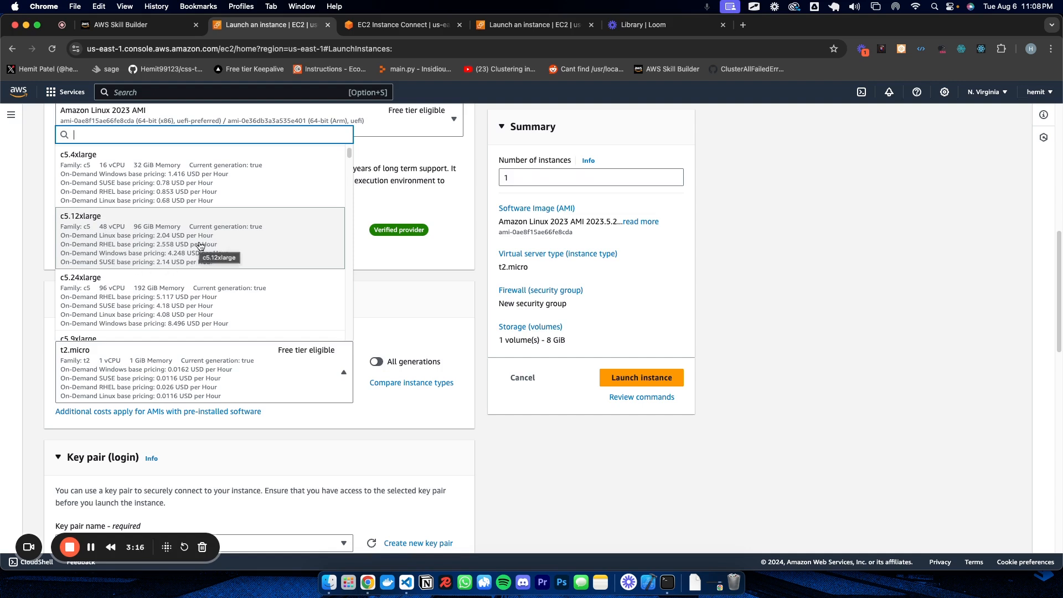
key("Escape")
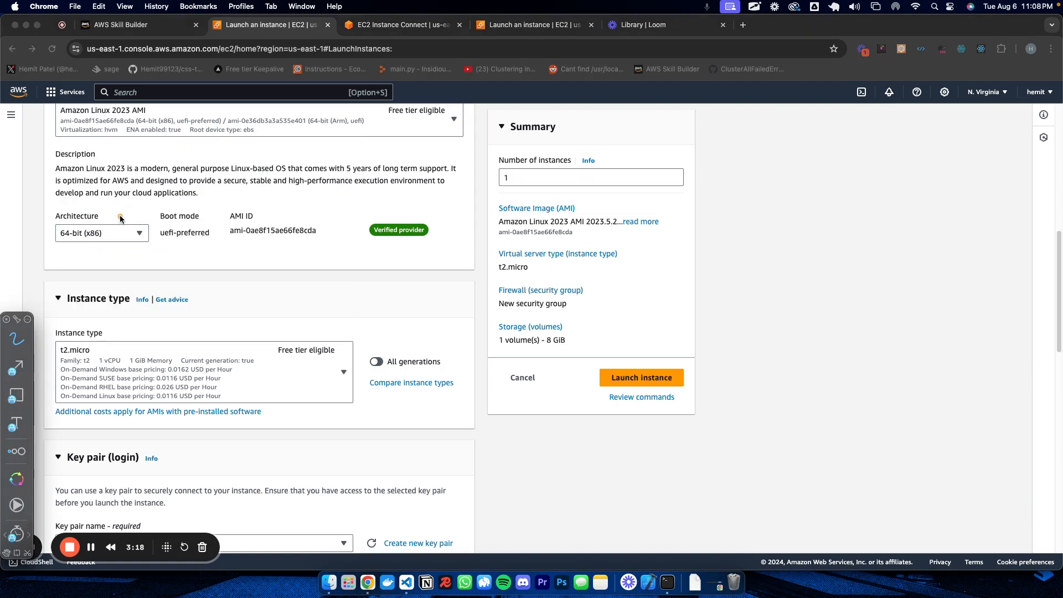
left_click(143, 361)
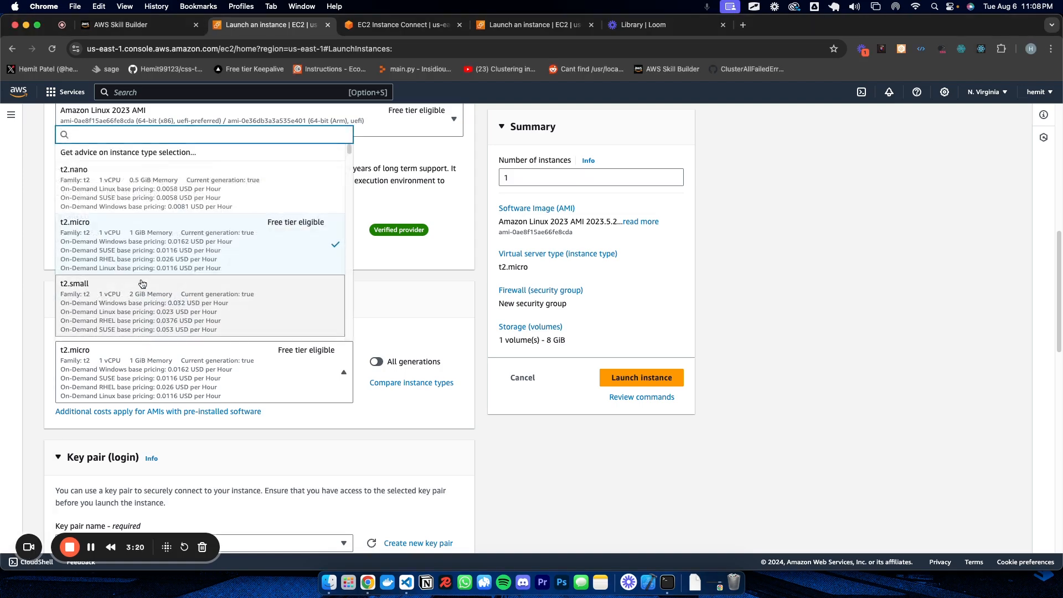
left_click(110, 299)
left_click(138, 364)
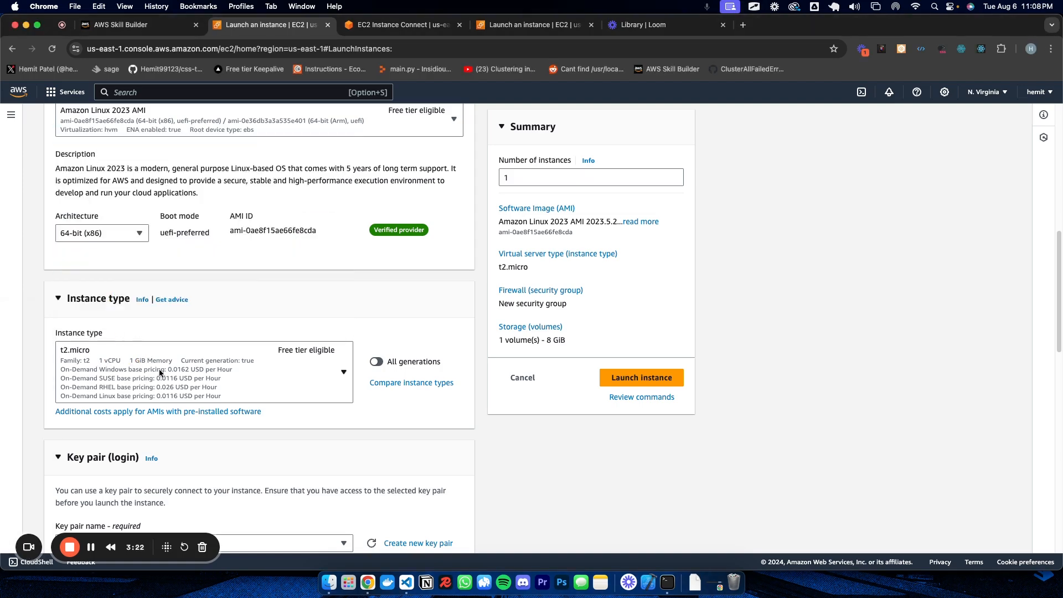
left_click(131, 362)
scroll(134, 302, "down", 5)
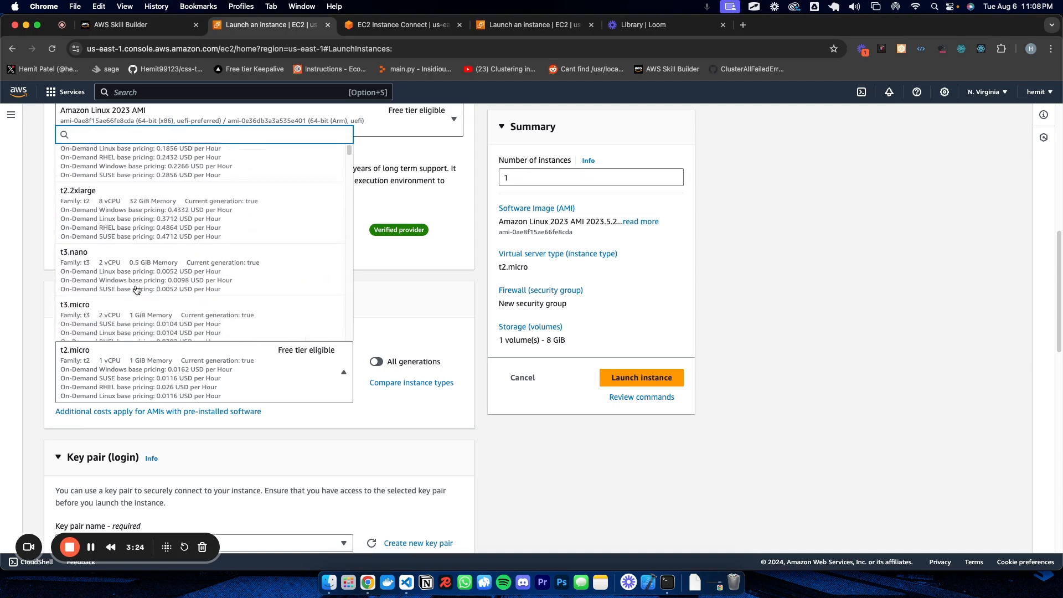
scroll(110, 277, "down", 10)
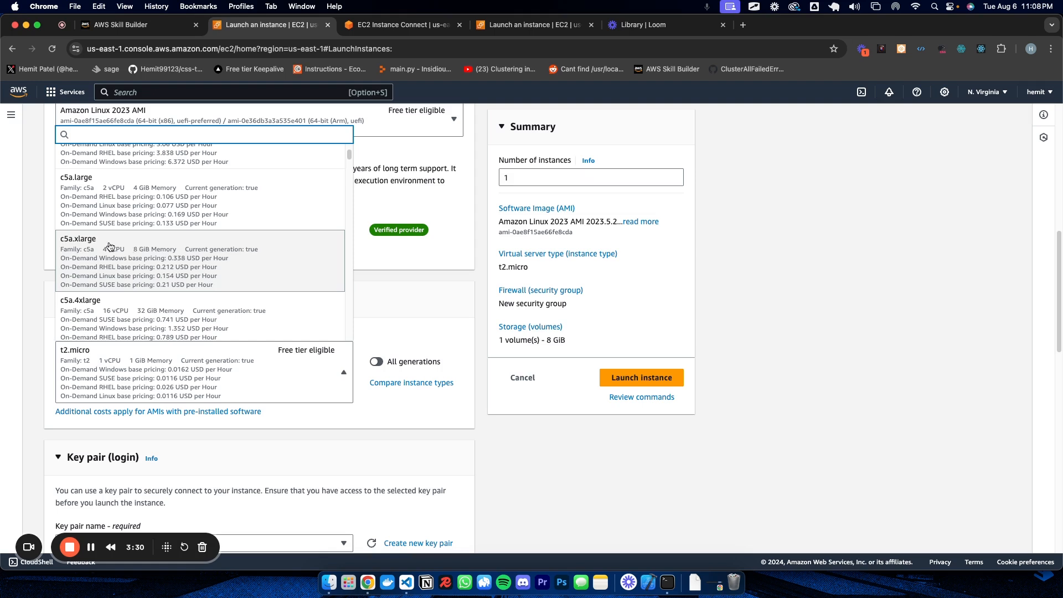
scroll(110, 258, "down", 1)
scroll(109, 258, "up", 2)
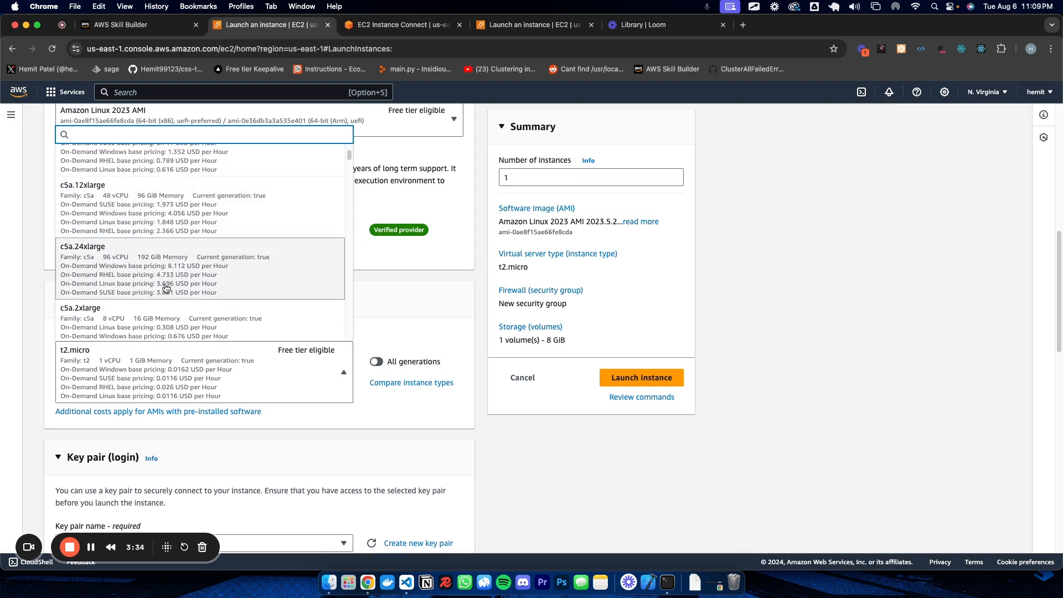
left_click(40, 367)
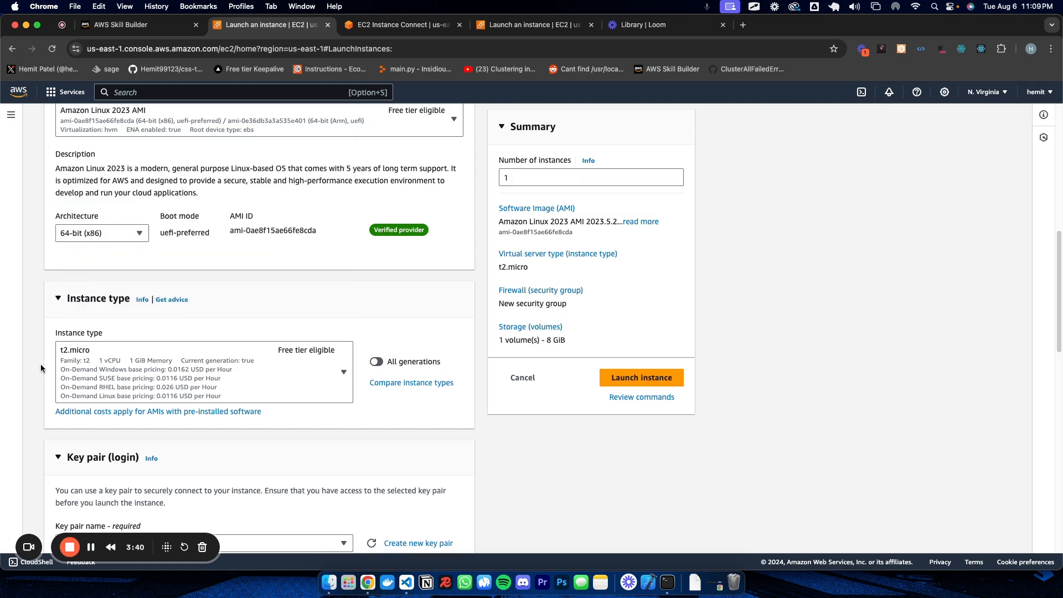
Choose t2.micro as the instance type and set the key pair option to Proceed without a key pair
left_click(116, 378)
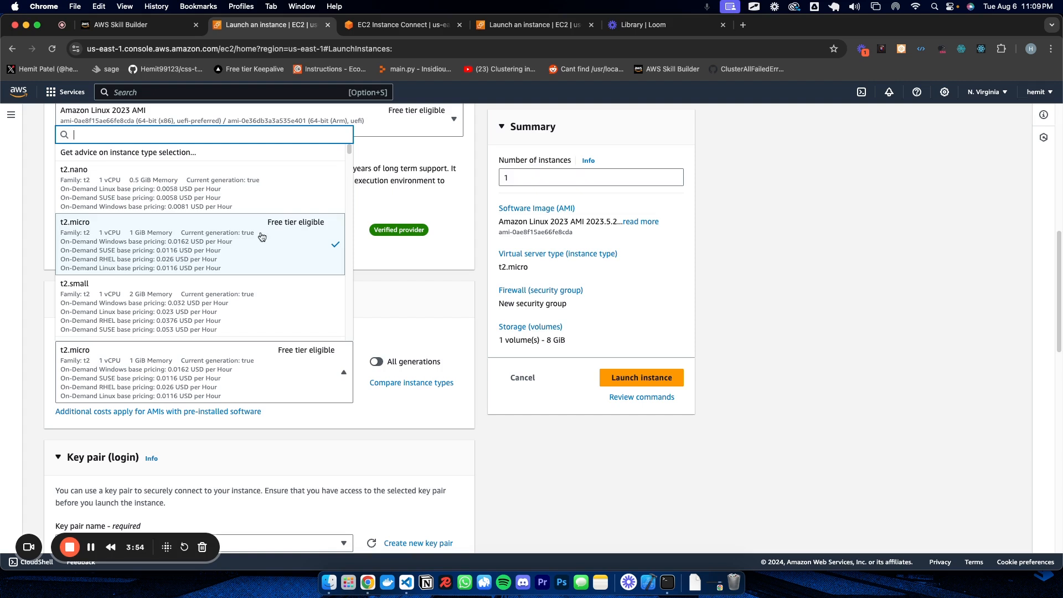
left_click(267, 262)
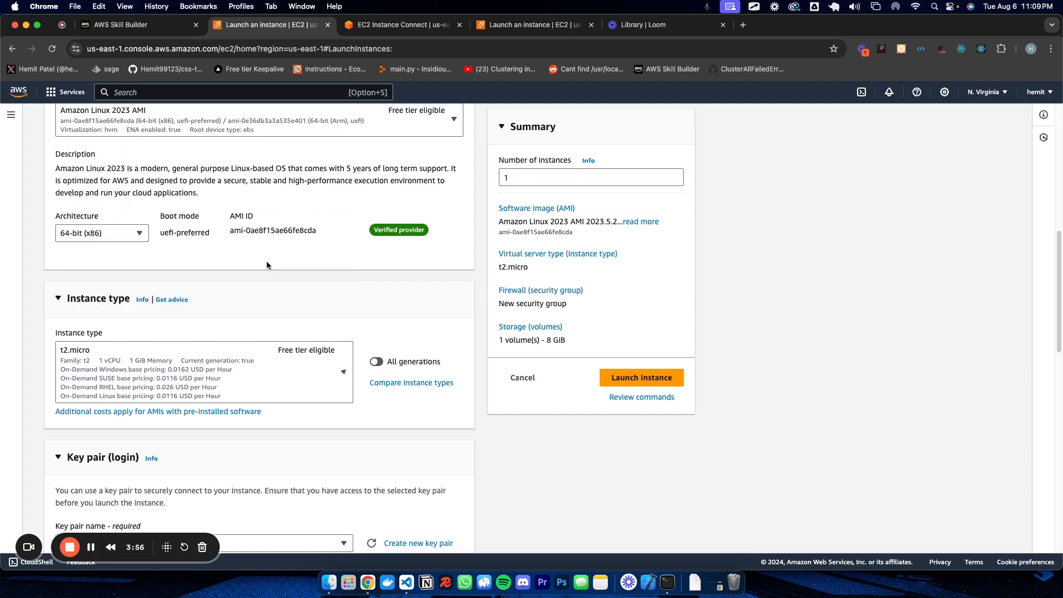
scroll(166, 265, "down", 5)
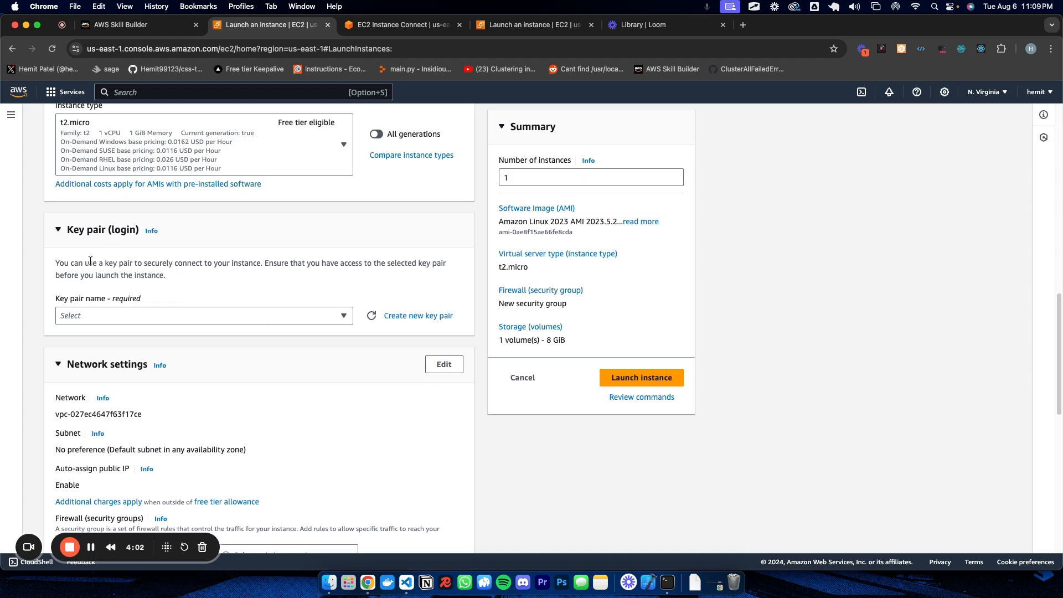
left_click_drag(95, 264, 144, 263)
left_click(210, 280)
left_click(255, 315)
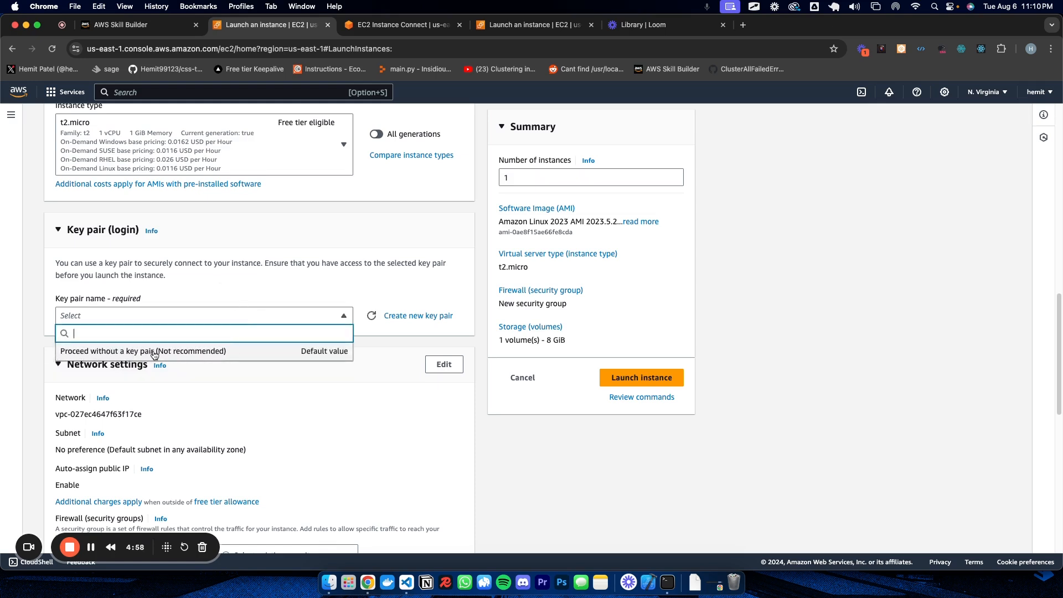
left_click(209, 353)
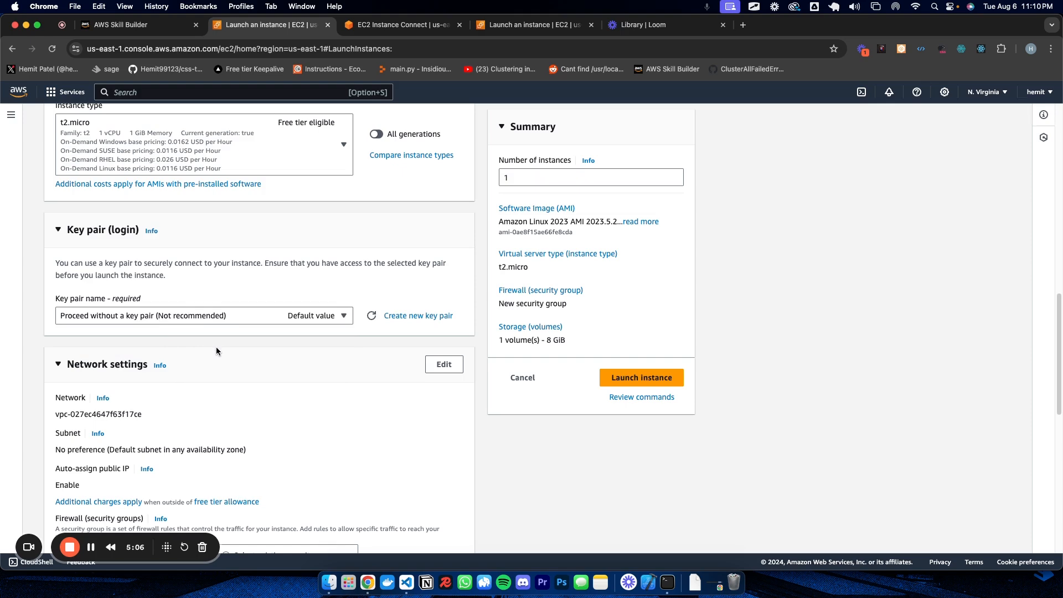
Open the instance's network settings for editing
left_click(446, 365)
scroll(256, 367, "down", 3)
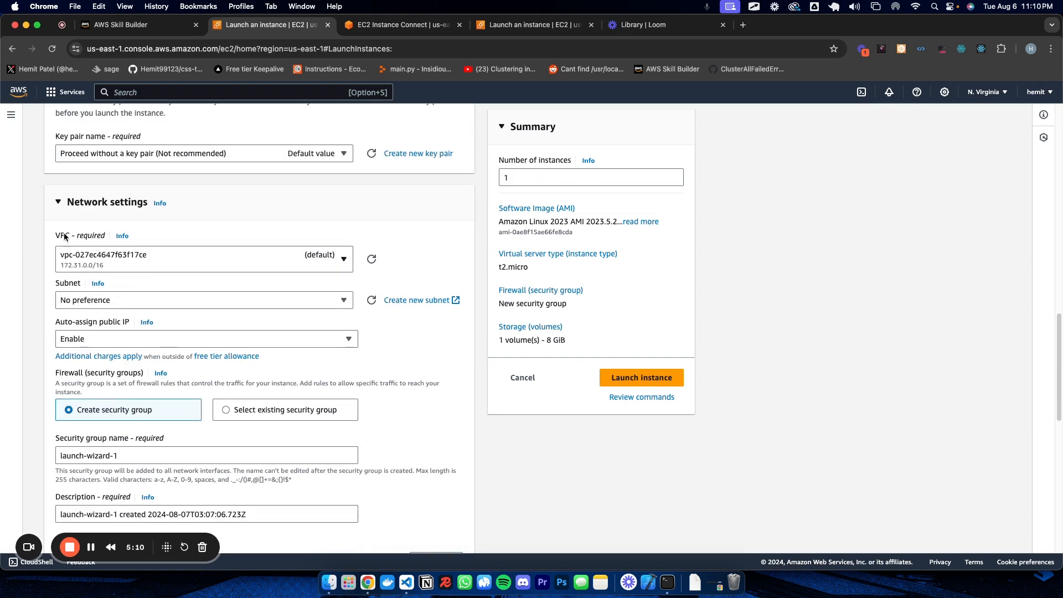
Look up the VPC learning objectives under Networking Concepts in the AWS Skill Builder course, and return to the instance's network settings
left_click(98, 33)
scroll(135, 410, "down", 10)
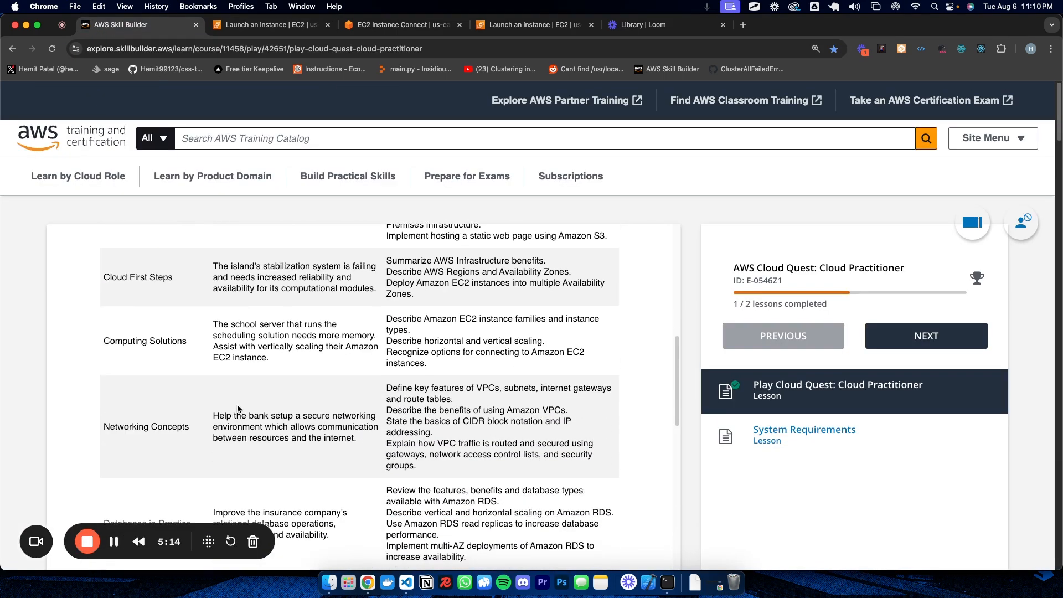
left_click_drag(104, 403, 187, 403)
left_click_drag(451, 364, 505, 365)
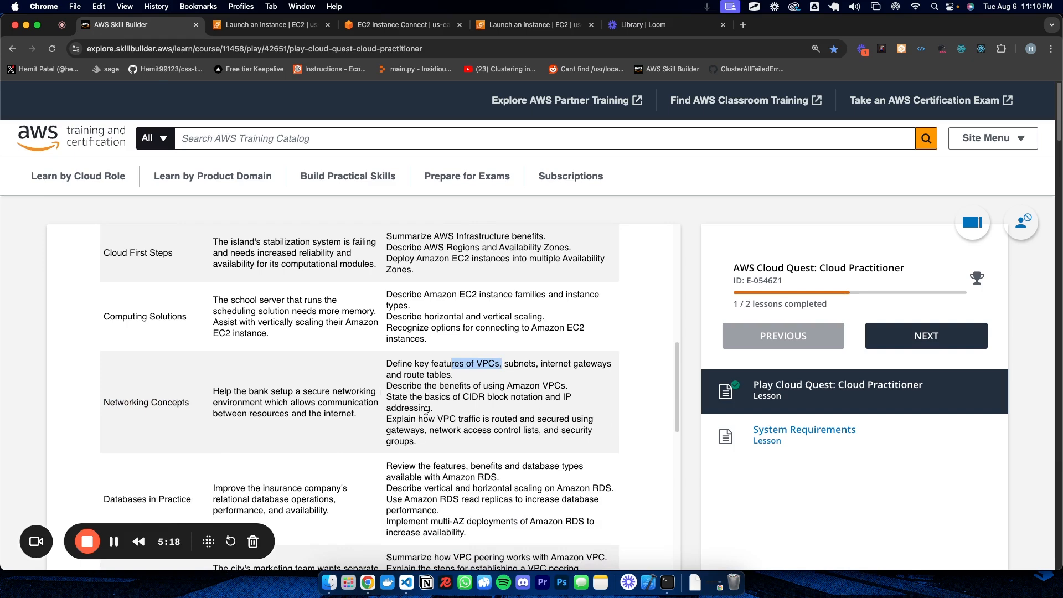
left_click(432, 452)
left_click(276, 26)
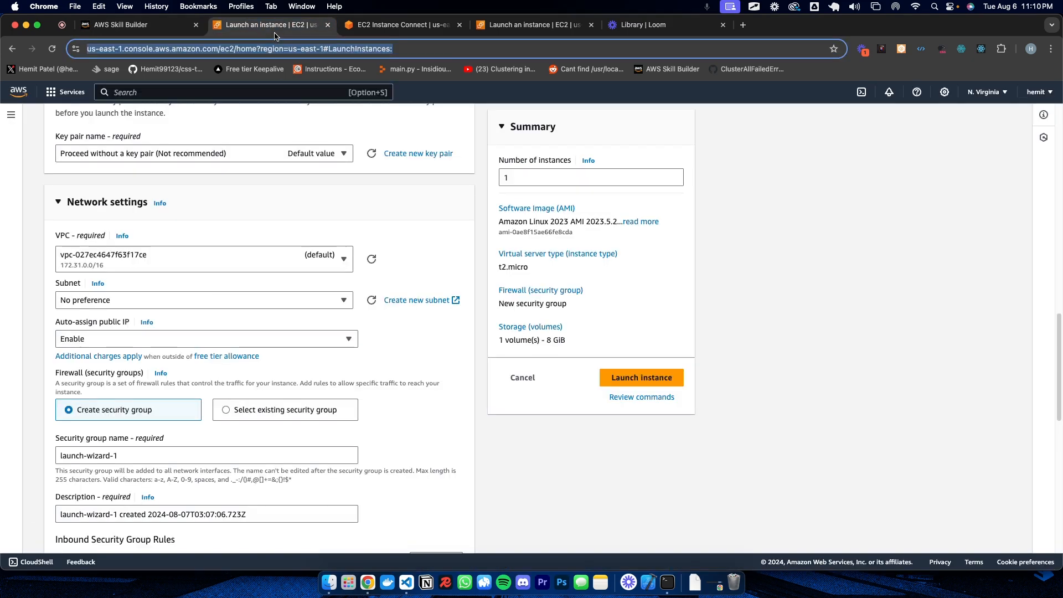
scroll(174, 366, "down", 5)
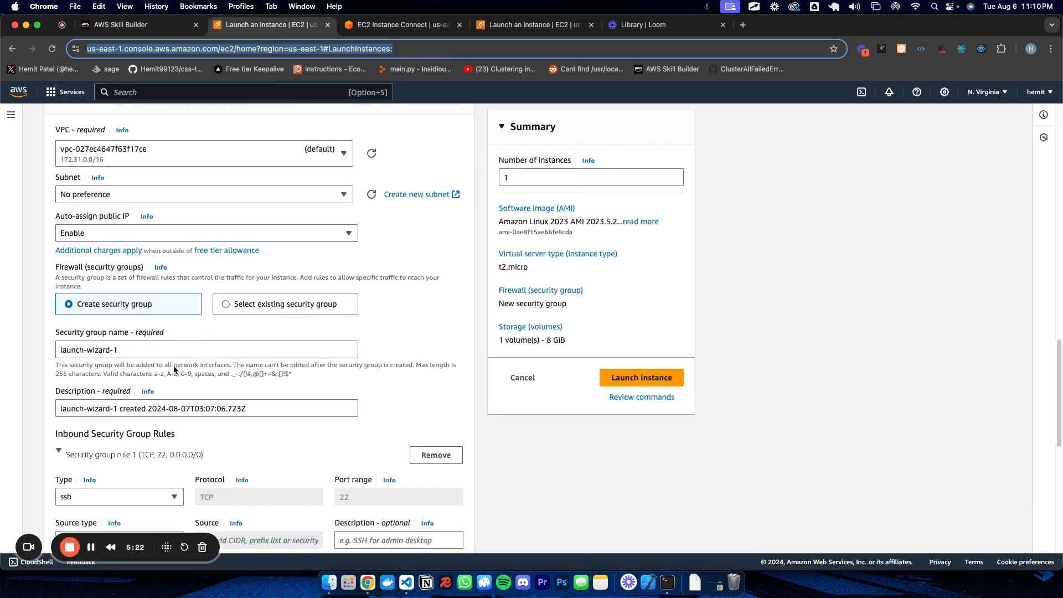
Review the default VPC, subnet and inbound rule settings, and switch the firewall option to Select existing security group
scroll(246, 348, "up", 9)
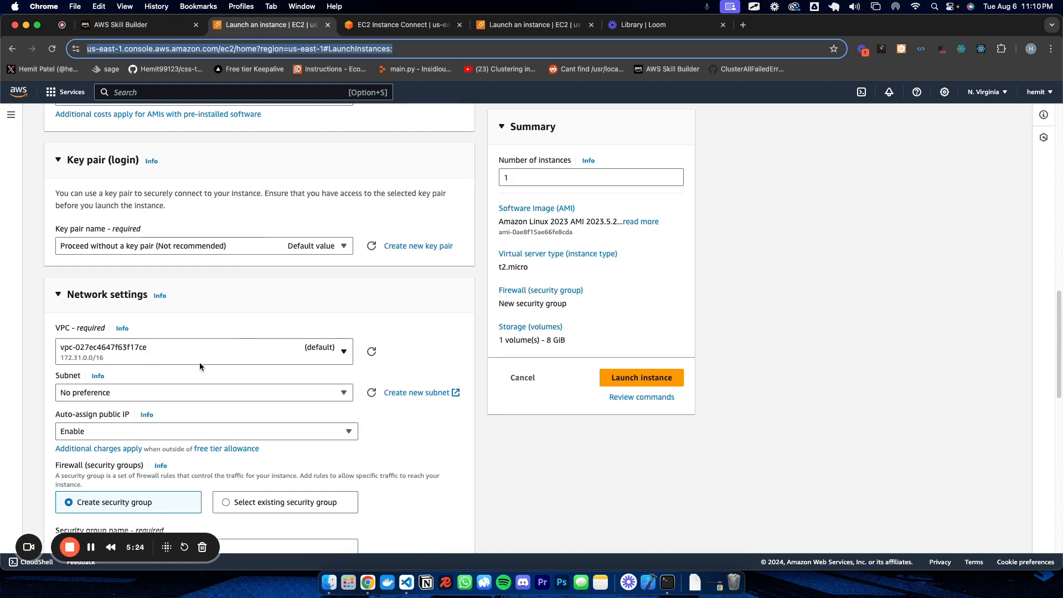
scroll(188, 371, "down", 5)
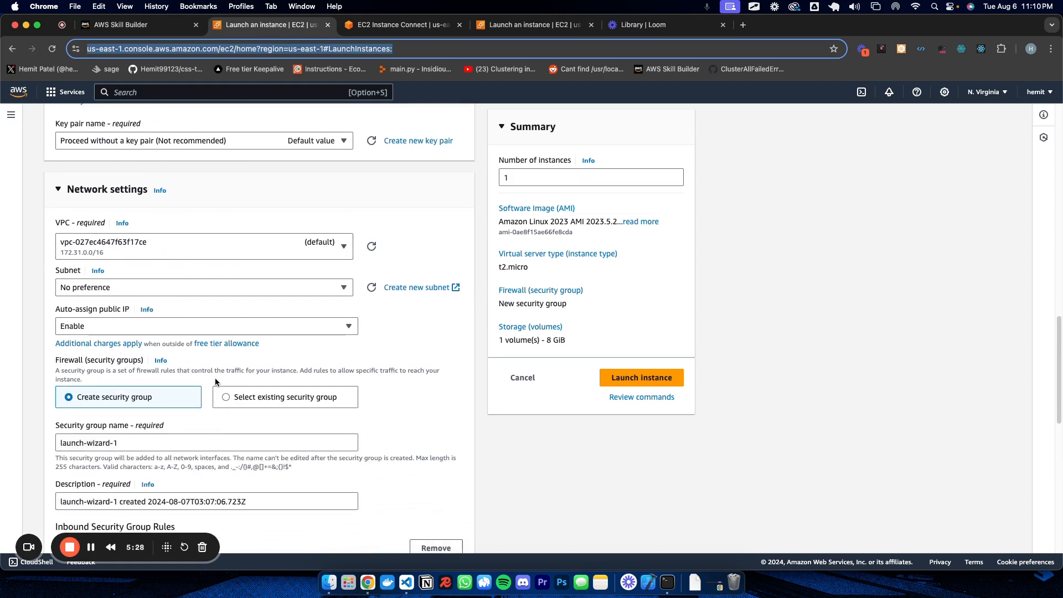
scroll(216, 383, "down", 5)
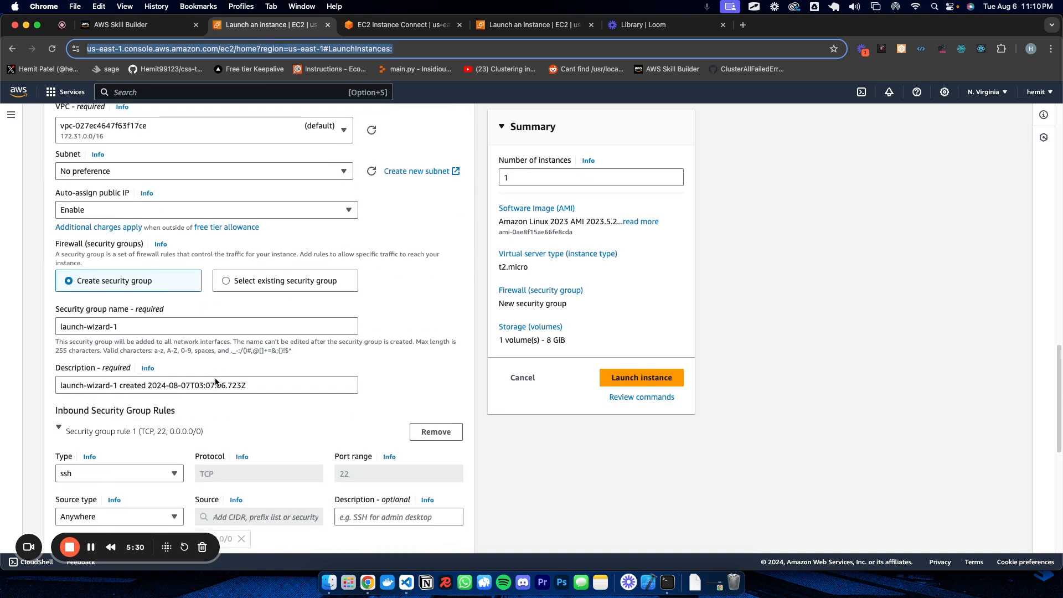
scroll(181, 302, "down", 7)
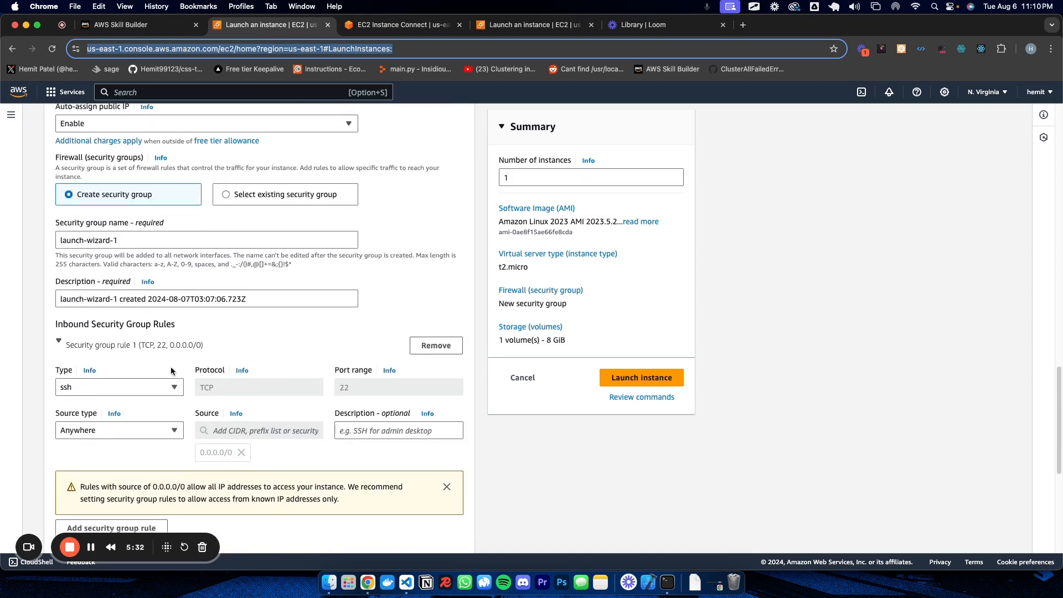
scroll(162, 371, "up", 5)
left_click(284, 248)
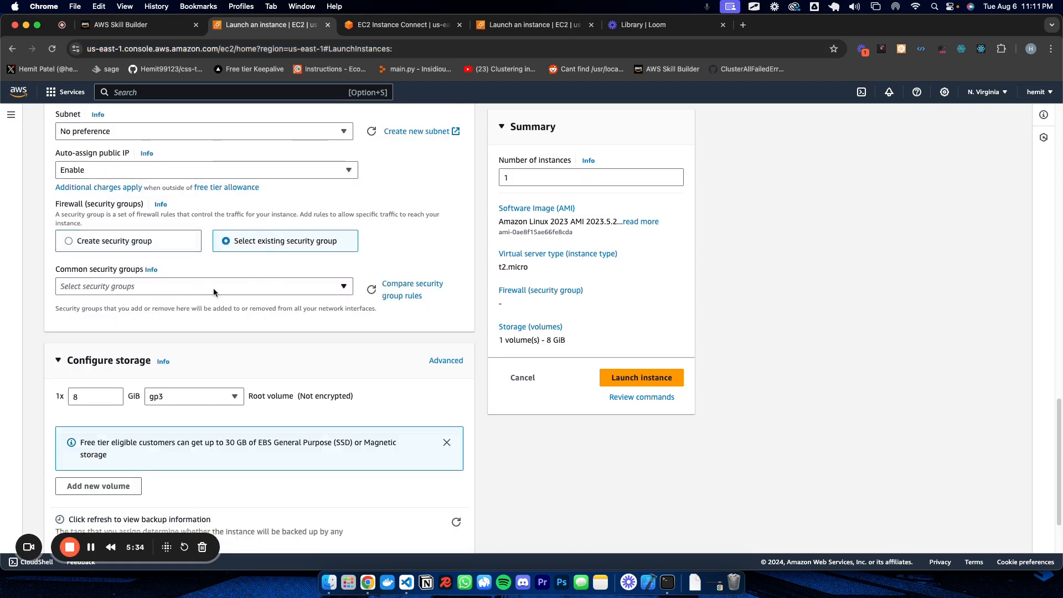
scroll(199, 275, "up", 3)
scroll(178, 275, "up", 1)
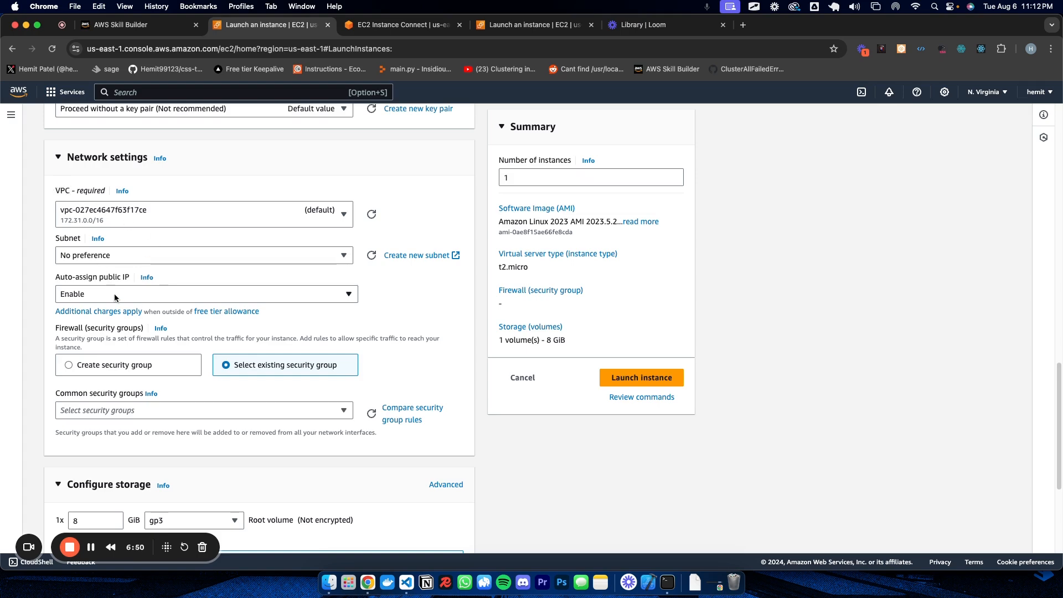
Check the Networking Concepts objectives in the AWS Skill Builder course and return to the instance's network settings
left_click(110, 25)
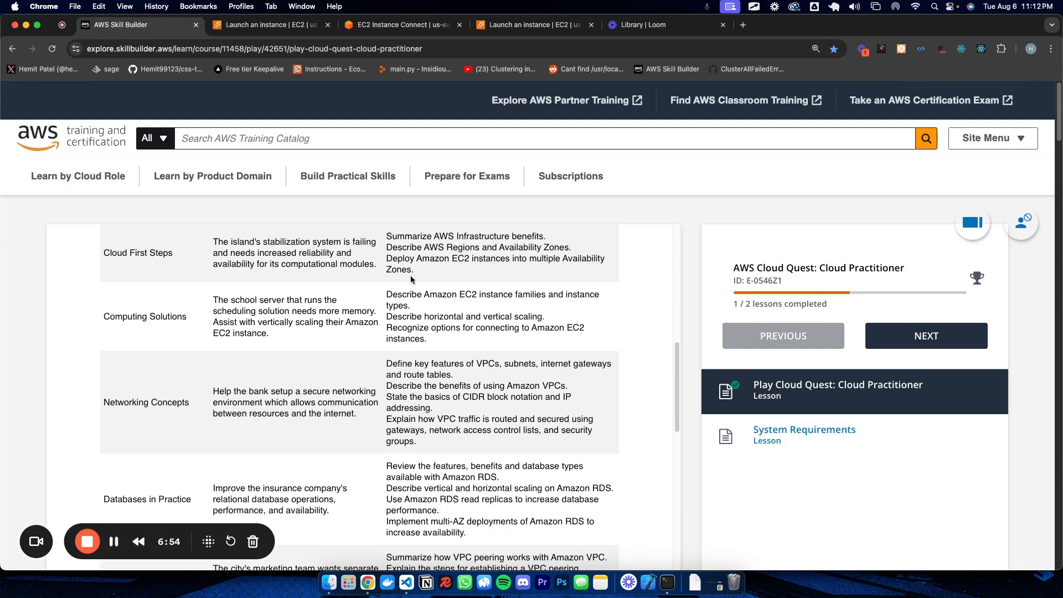
left_click(261, 27)
scroll(102, 370, "down", 1)
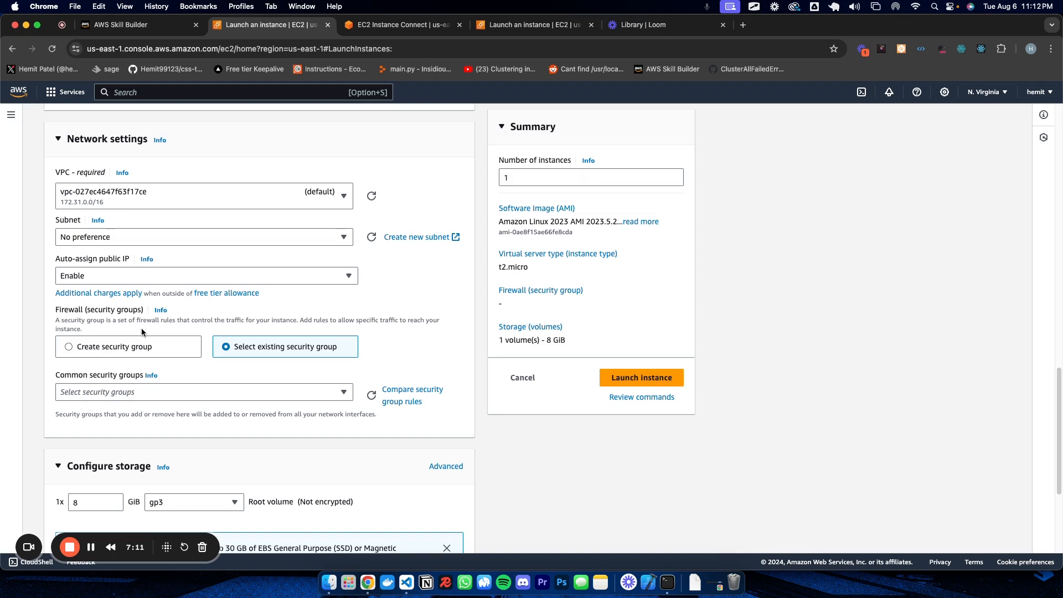
Switch the firewall option to Create security group and examine the inbound SSH rule's type, source type and source
left_click(115, 351)
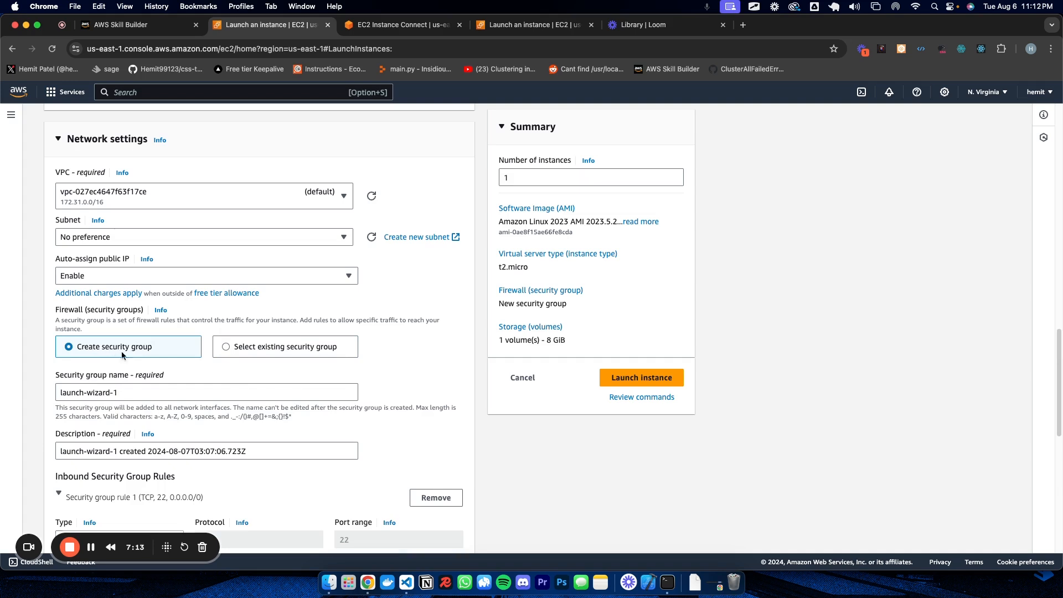
scroll(191, 373, "down", 3)
scroll(191, 373, "down", 3)
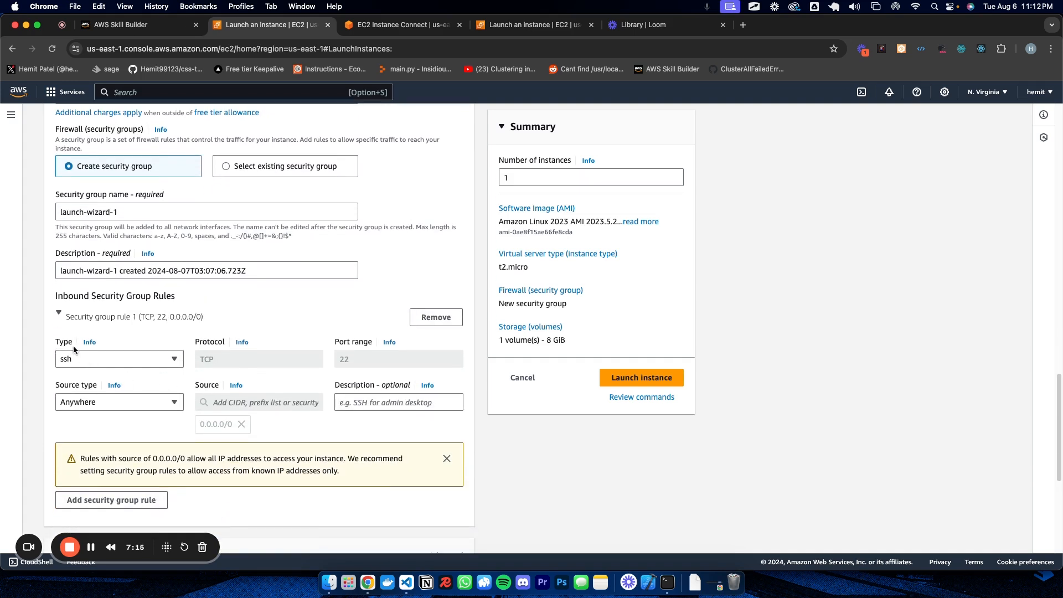
key("ctrl+Tab")
mouse_move(107, 278)
left_mouse_down()
mouse_move(180, 271)
mouse_move(128, 277)
left_mouse_up()
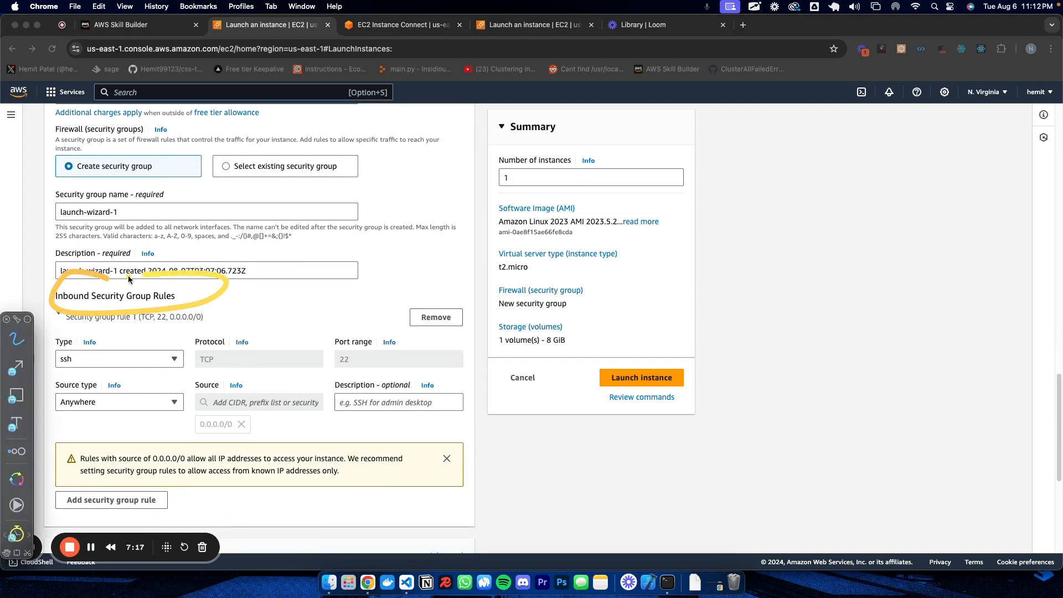
scroll(77, 330, "down", 1)
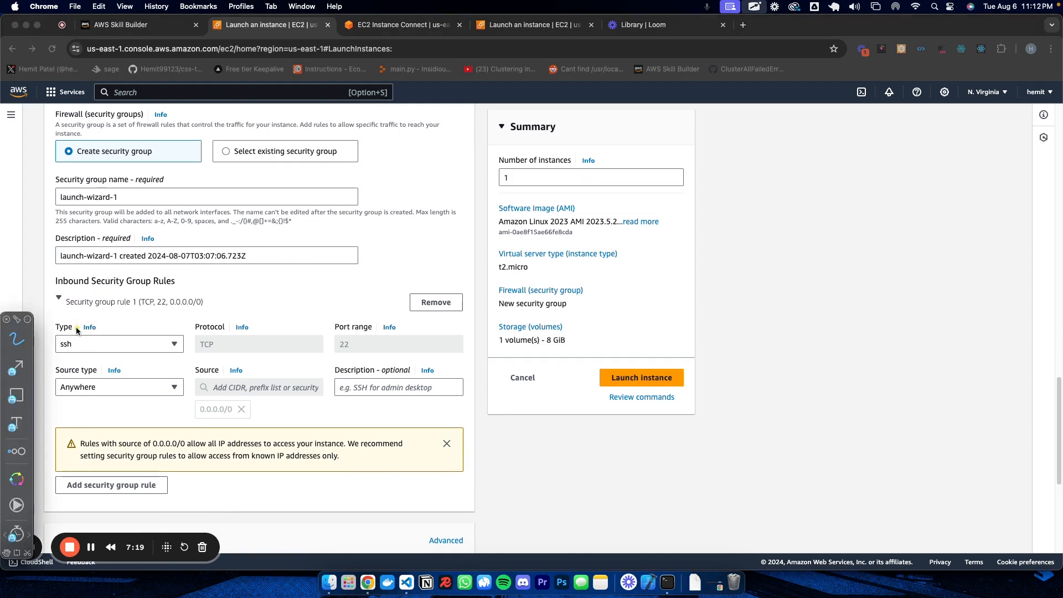
mouse_move(80, 312)
left_mouse_down()
mouse_move(45, 333)
mouse_move(141, 420)
mouse_move(465, 383)
mouse_move(416, 301)
mouse_move(75, 305)
left_mouse_up()
mouse_move(150, 434)
left_mouse_down()
mouse_move(56, 450)
mouse_move(205, 440)
mouse_move(105, 427)
left_mouse_up()
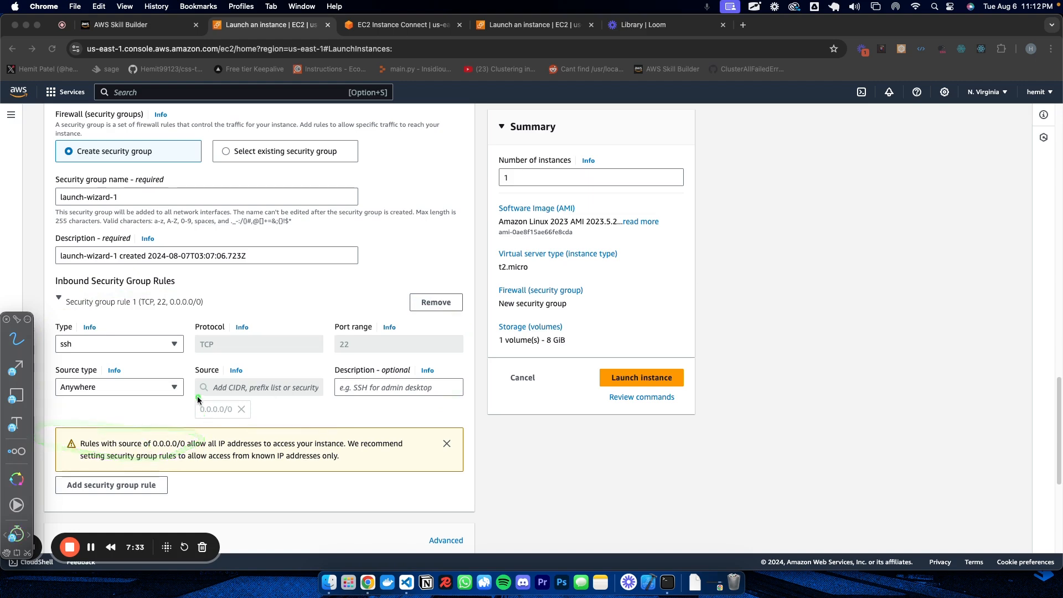
mouse_move(199, 397)
left_mouse_down()
mouse_move(252, 421)
mouse_move(200, 394)
left_mouse_up()
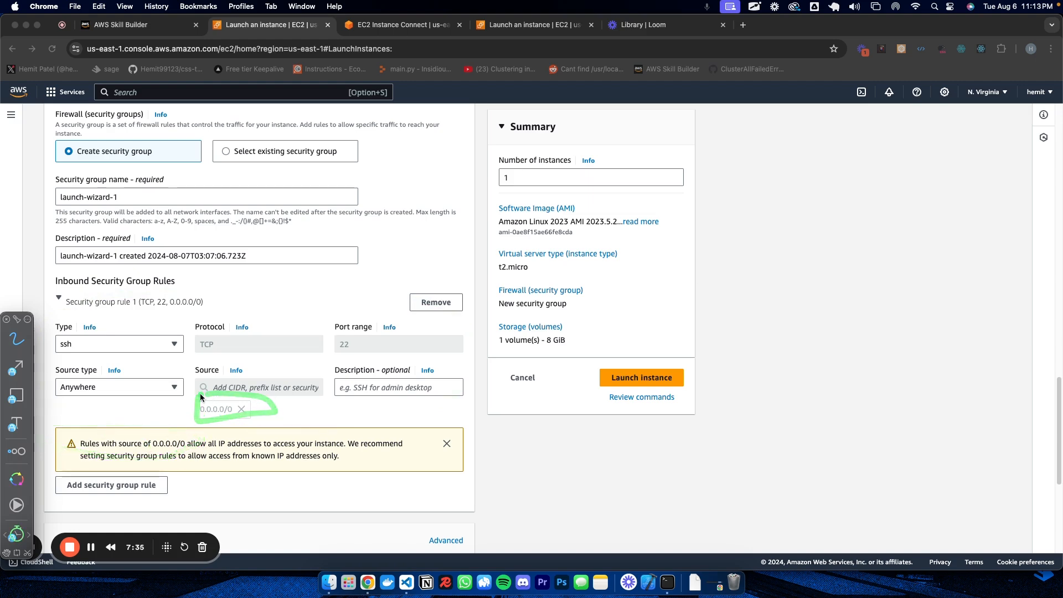
Set the SSH rule's source type to Custom and browse the CIDR blocks, prefix lists and security groups available as source
left_click(111, 387)
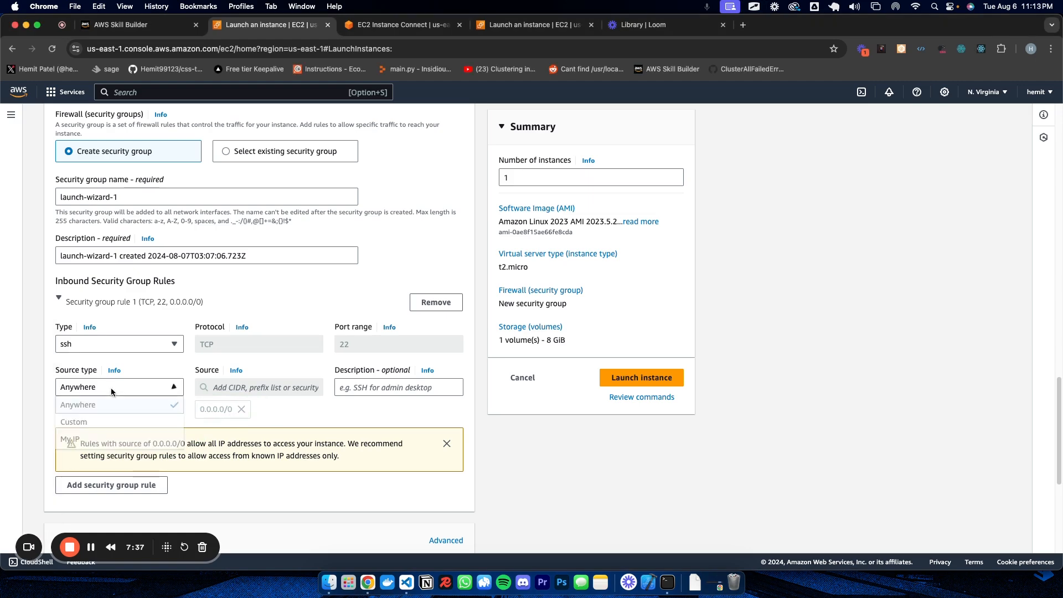
left_click(83, 425)
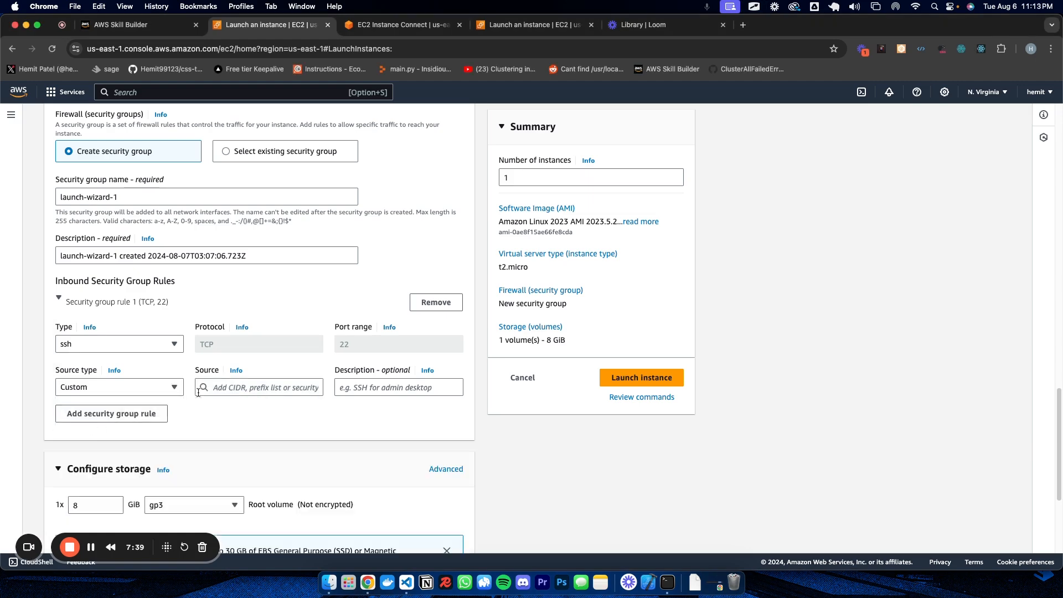
left_click(255, 390)
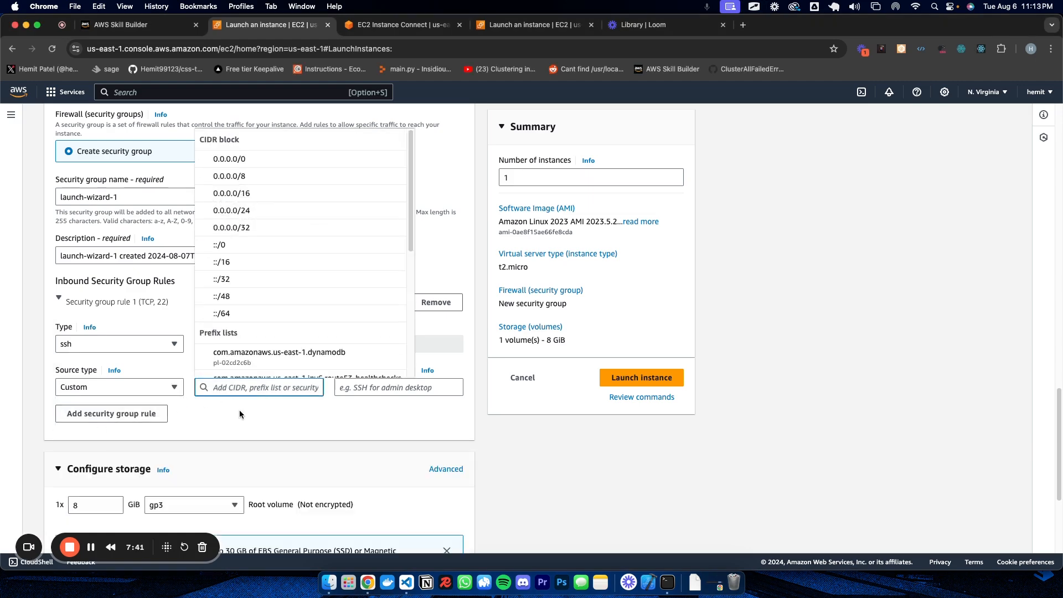
scroll(274, 250, "down", 10)
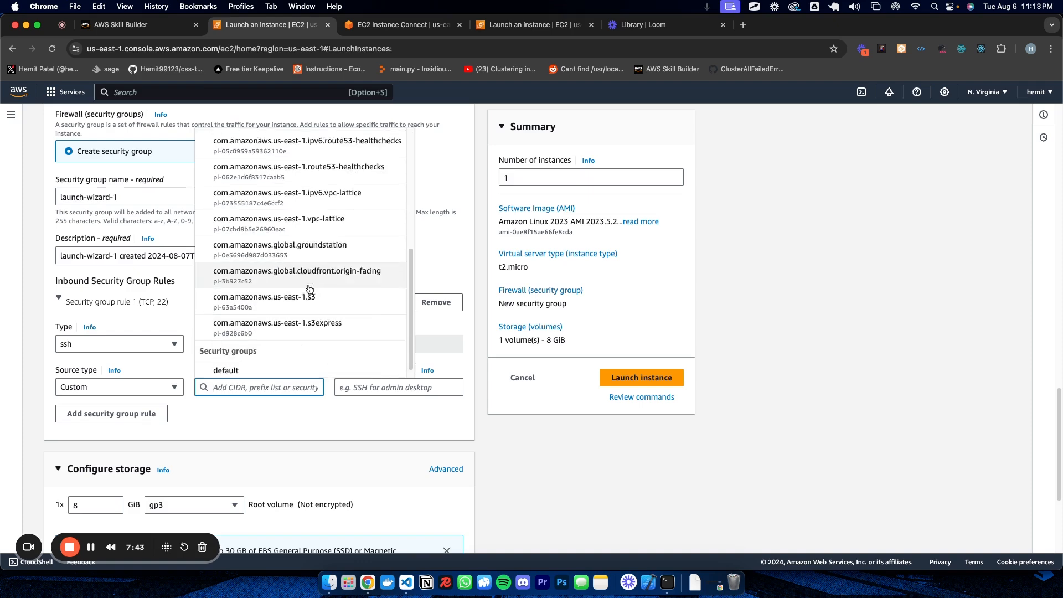
scroll(308, 304, "up", 10)
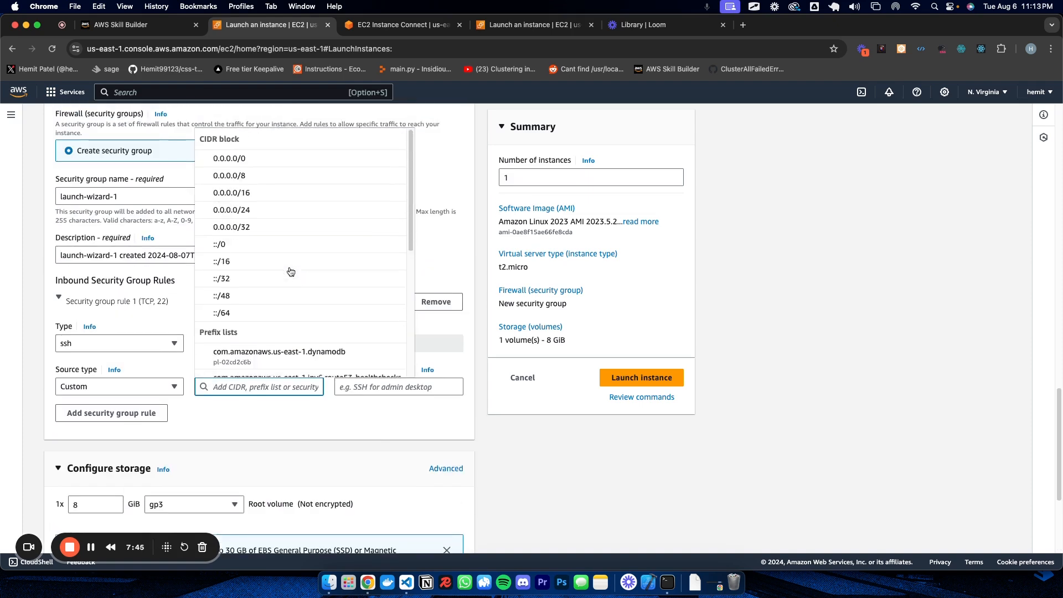
scroll(287, 271, "down", 3)
scroll(134, 349, "up", 3)
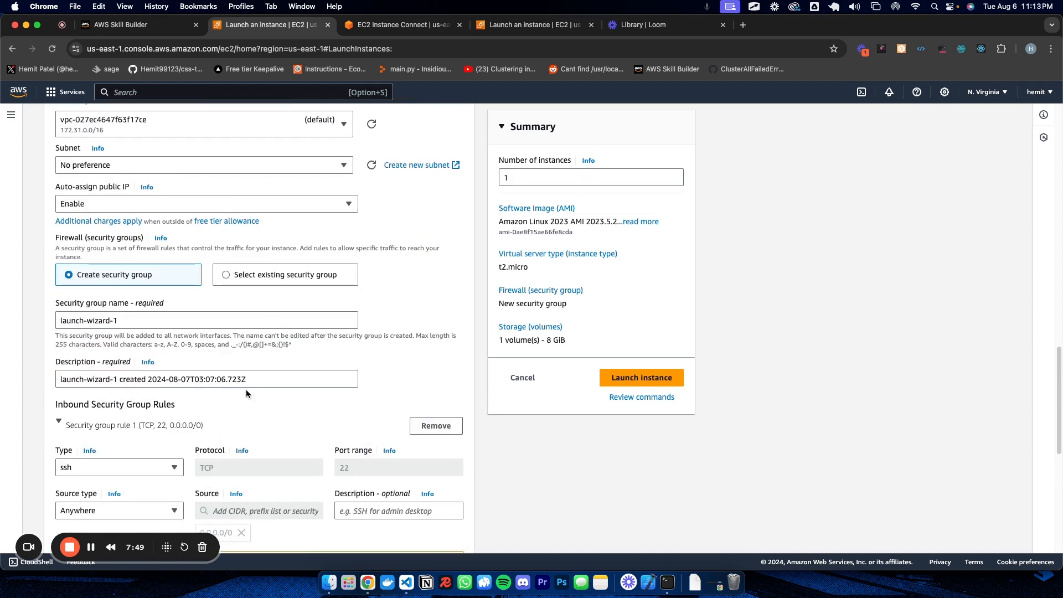
Set the firewall to Select existing security group and assign the default security group to the instance
left_click(279, 275)
left_click(299, 318)
left_click(115, 354)
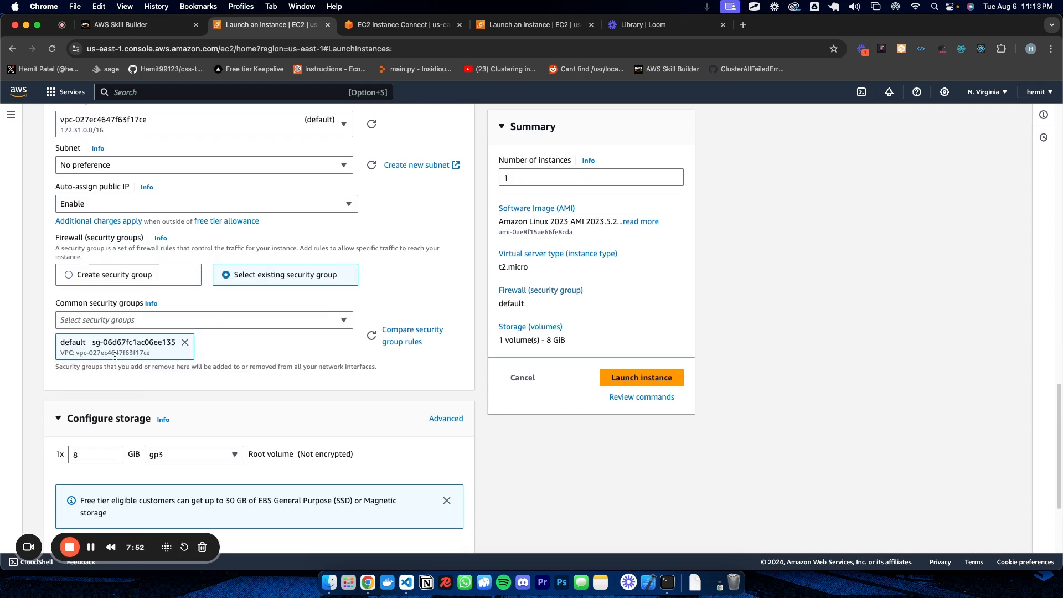
Examine the root volume's size, type and encryption in the storage configuration
scroll(278, 424, "down", 3)
scroll(278, 426, "up", 3)
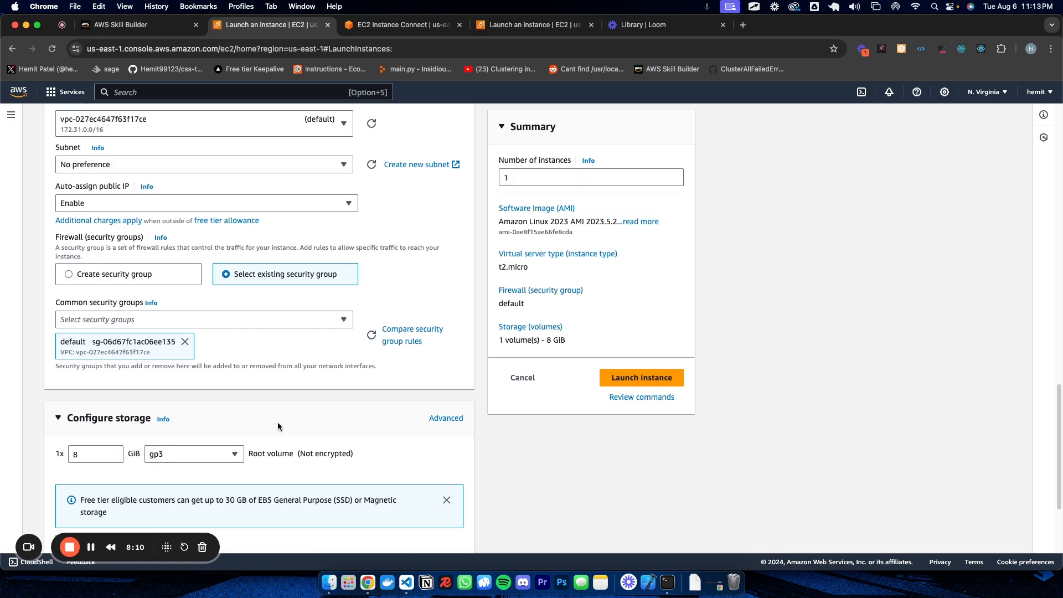
scroll(278, 427, "down", 3)
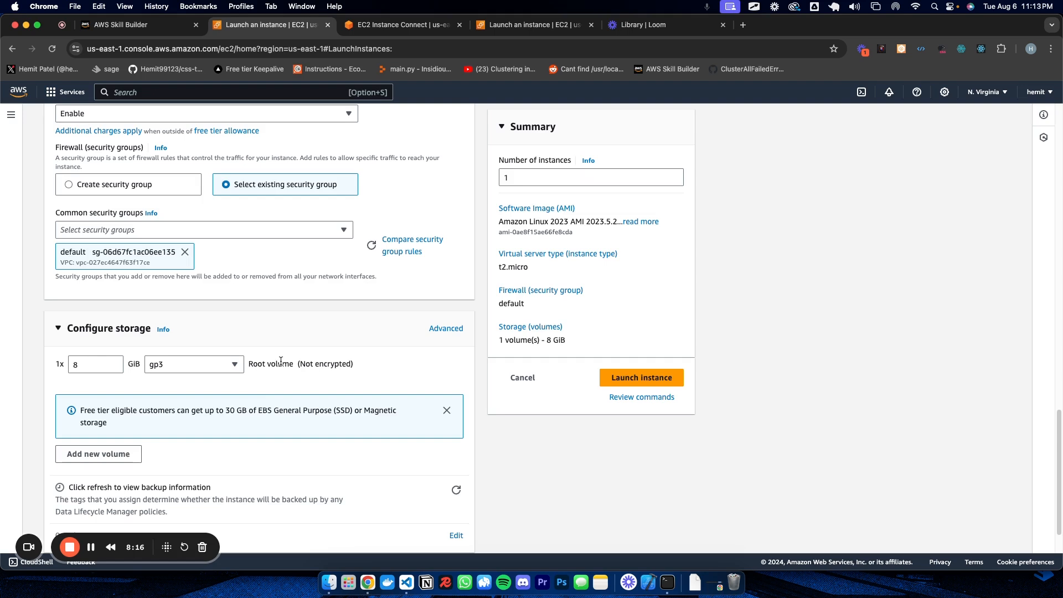
key("alt+shift+d")
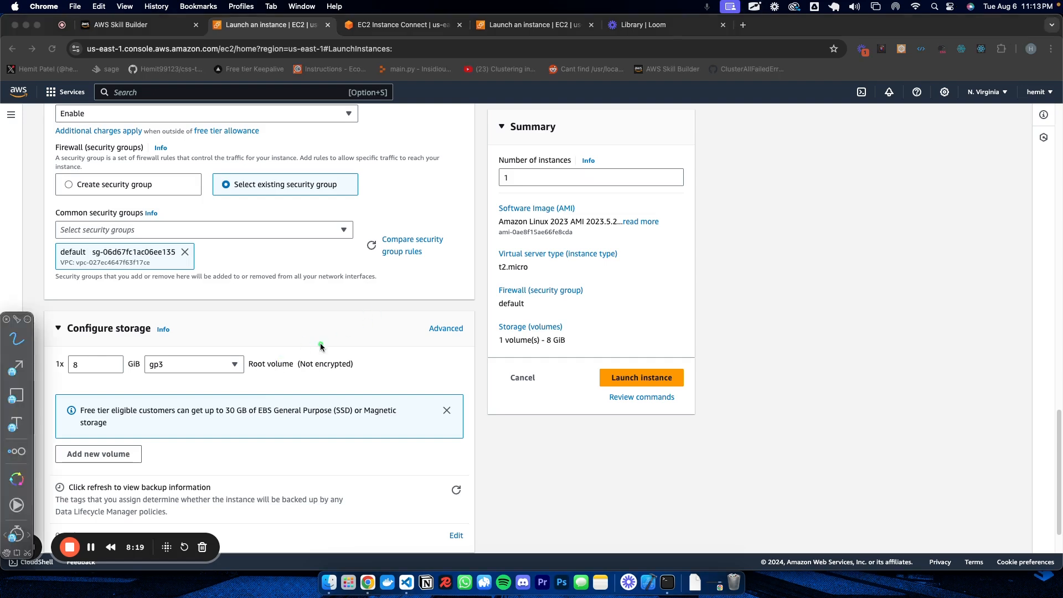
mouse_move(296, 351)
left_mouse_down()
mouse_move(240, 353)
mouse_move(287, 360)
left_mouse_up()
key("Escape")
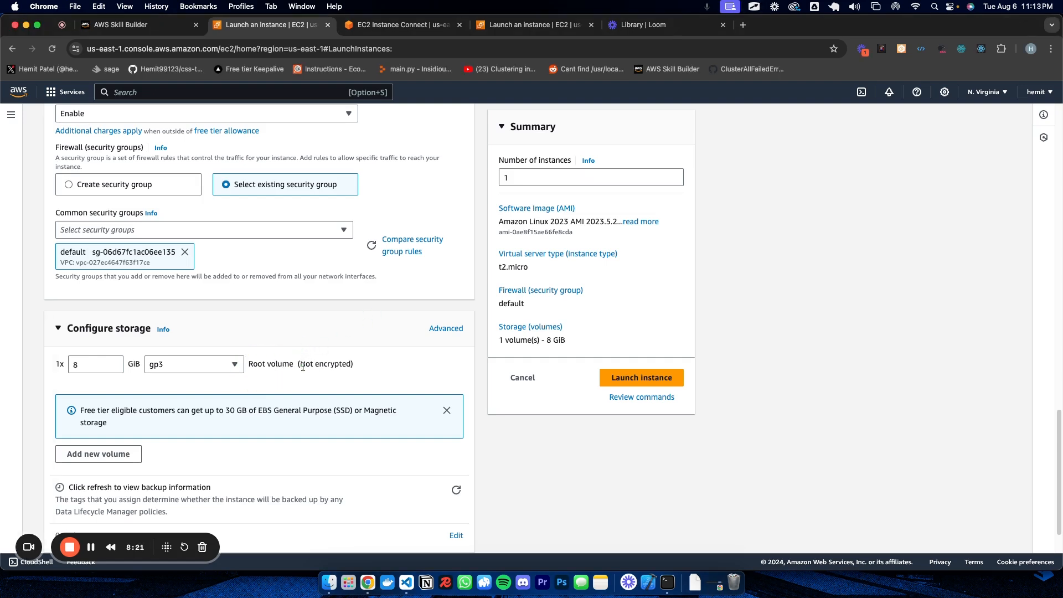
key("alt+shift+d")
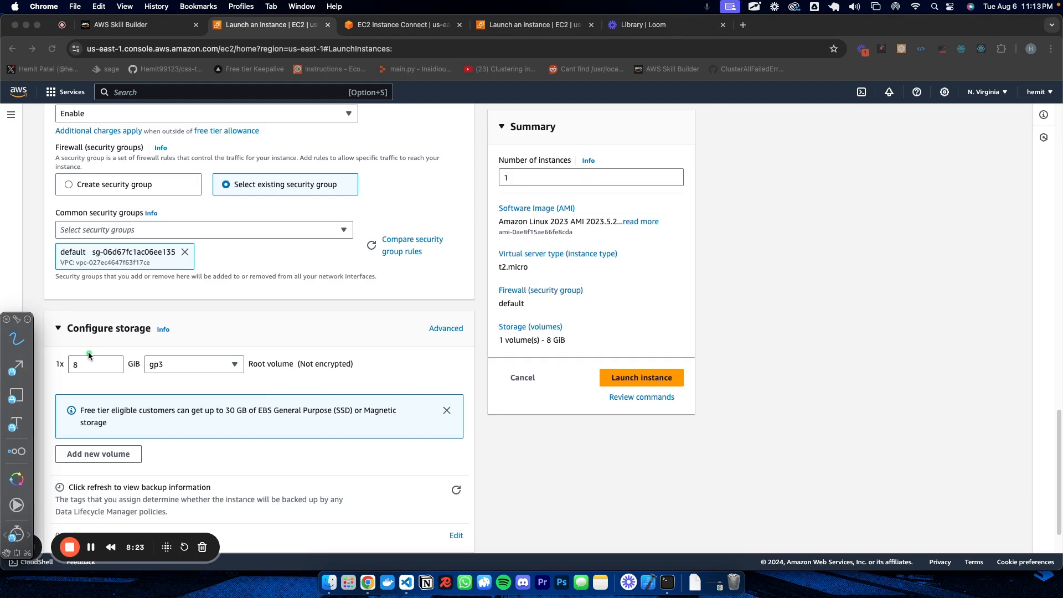
mouse_move(88, 351)
left_mouse_down()
mouse_move(200, 383)
mouse_move(113, 364)
left_mouse_up()
key("Escape")
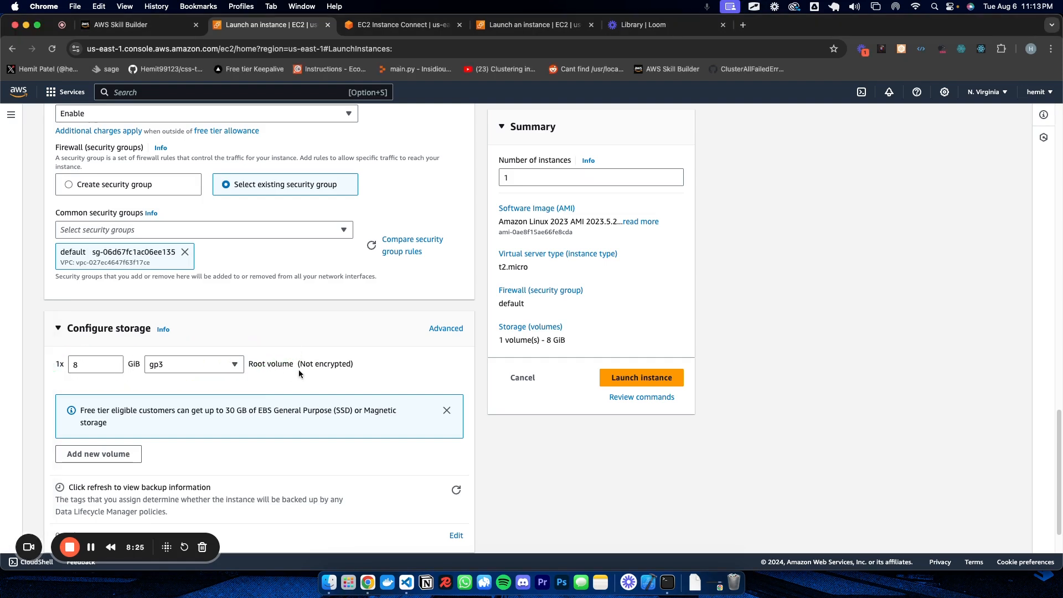
Expand the instance's Advanced details and locate the optional User data section
scroll(299, 372, "down", 2)
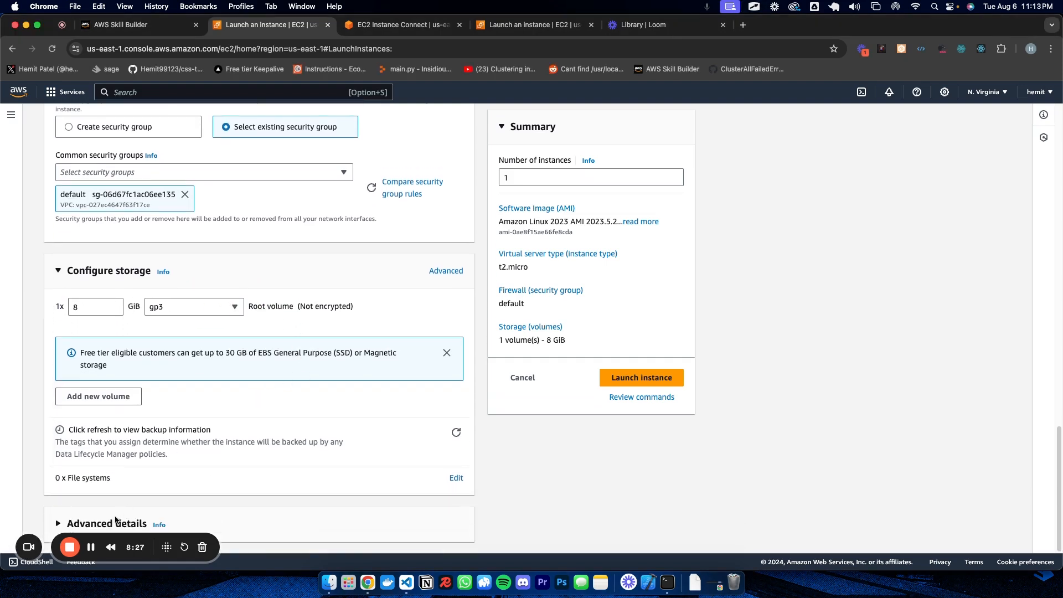
left_click(109, 525)
scroll(150, 486, "down", 10)
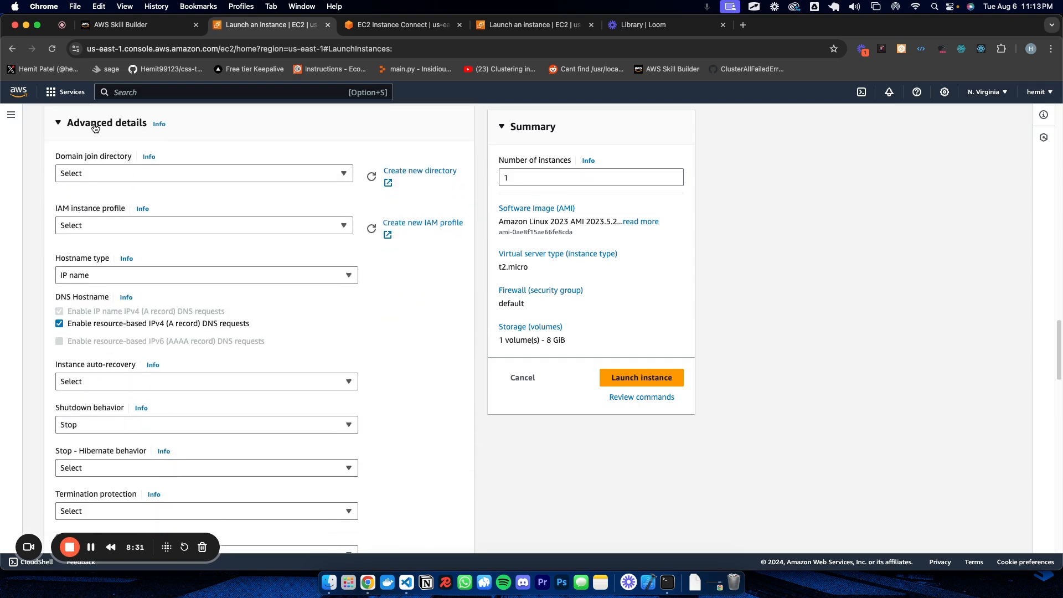
scroll(252, 247, "down", 15)
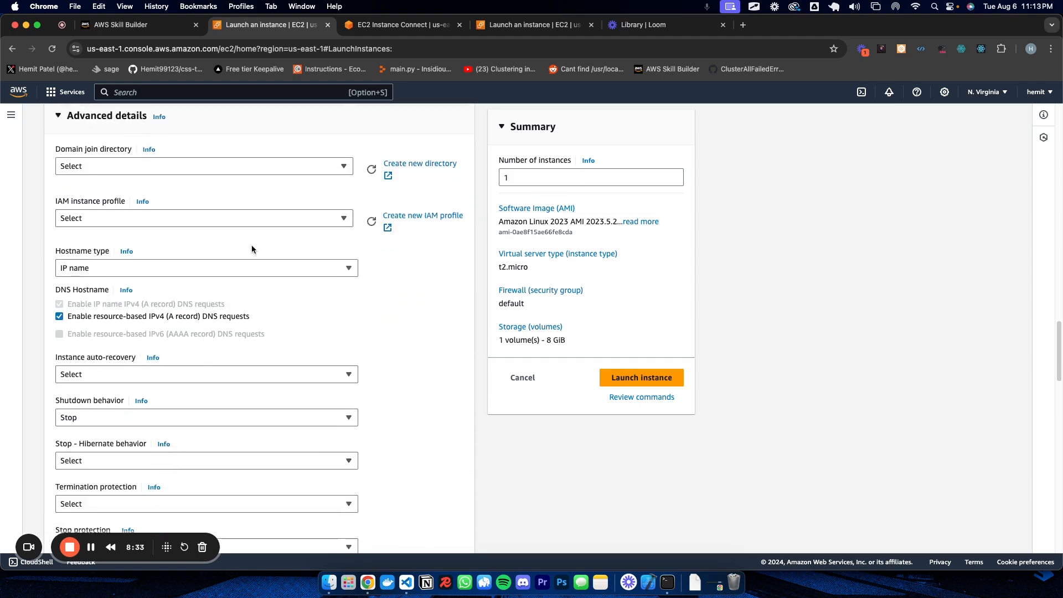
scroll(282, 330, "down", 5)
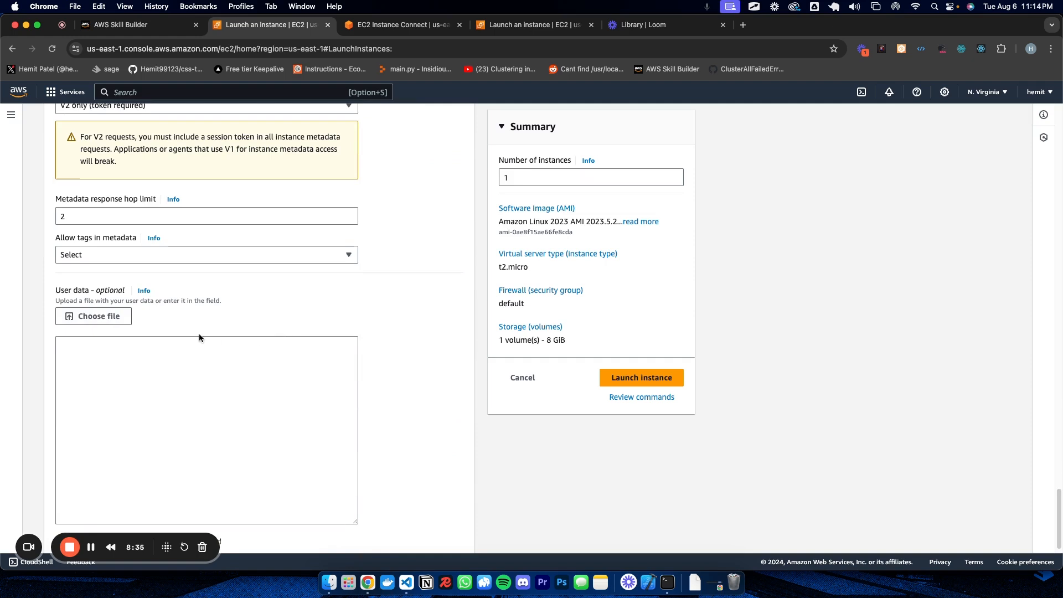
mouse_move(110, 279)
left_mouse_down()
mouse_move(260, 313)
mouse_move(131, 265)
left_mouse_up()
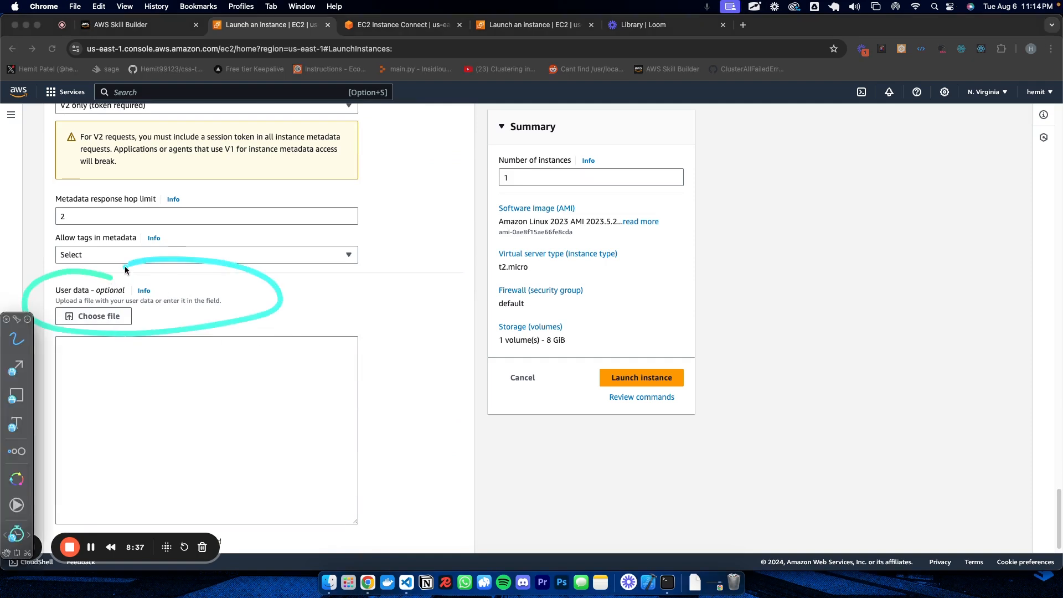
key("Escape")
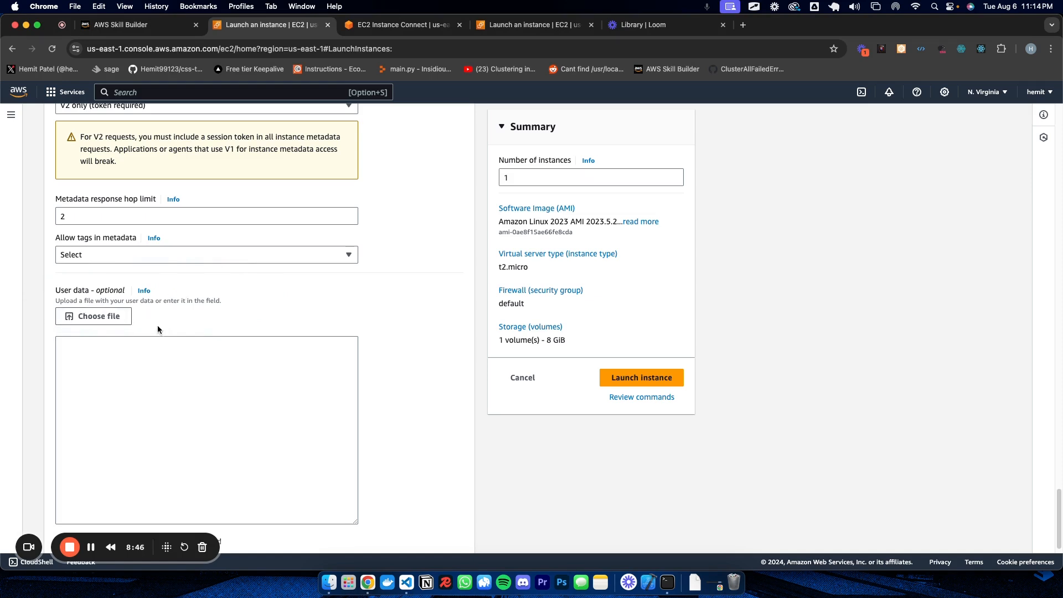
Search the local files for user-data and choose the matching file as the instance's user data
left_click(110, 316)
left_click(678, 178)
type("u")
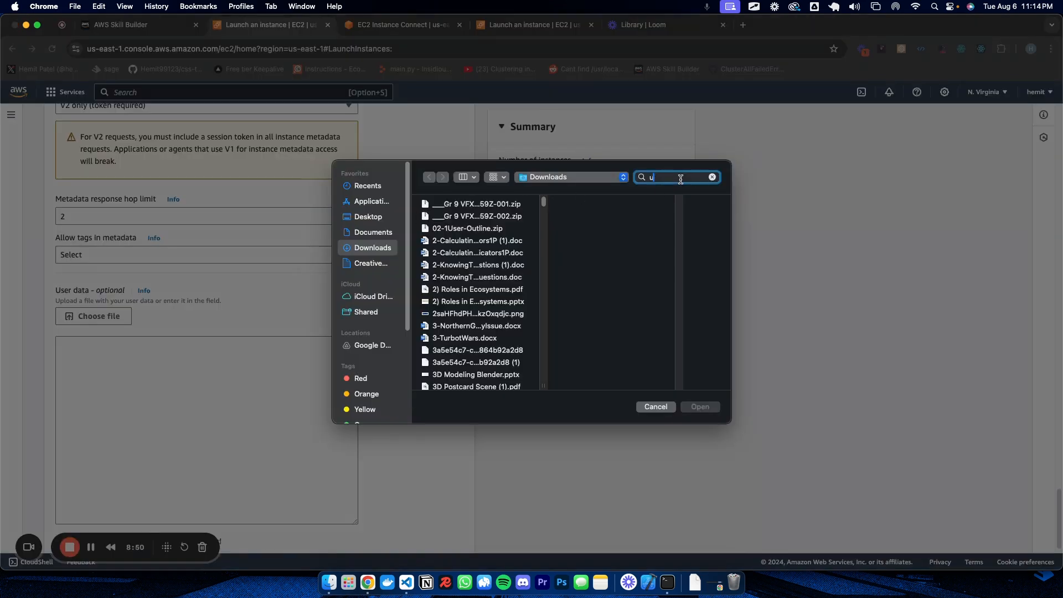
type("ser-data")
double_click(471, 231)
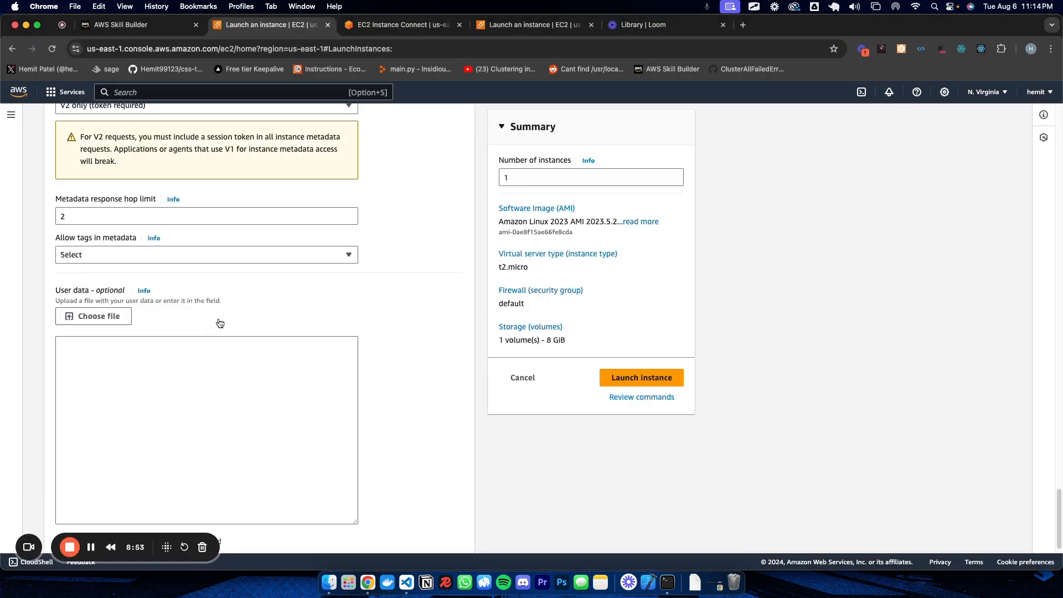
Review the loaded user-data script through to its last line and clear the entire User data field
scroll(238, 360, "down", 10)
scroll(166, 365, "up", 10)
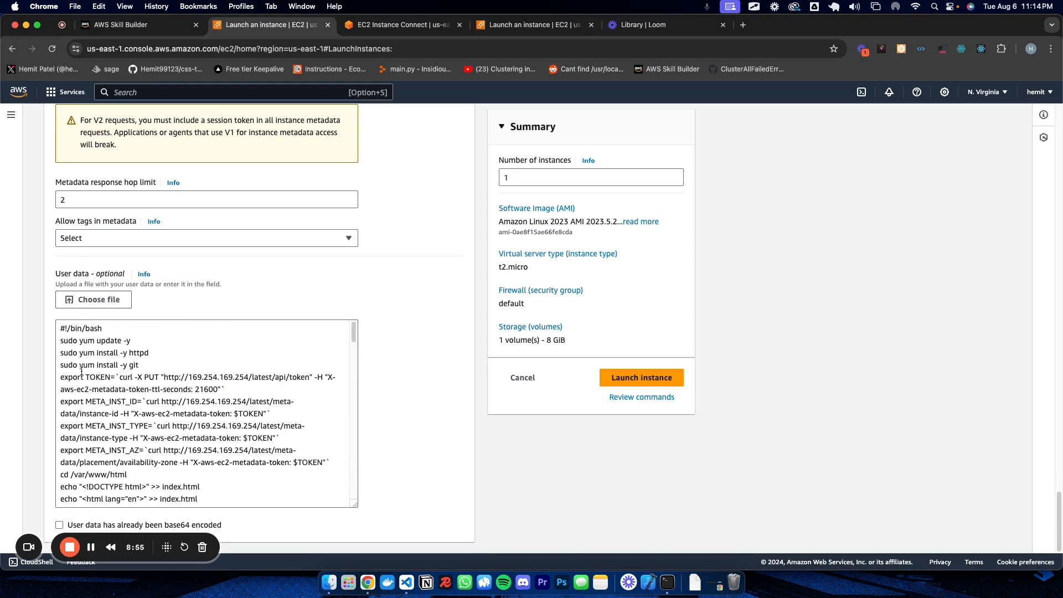
scroll(82, 371, "down", 1)
scroll(81, 371, "down", 10)
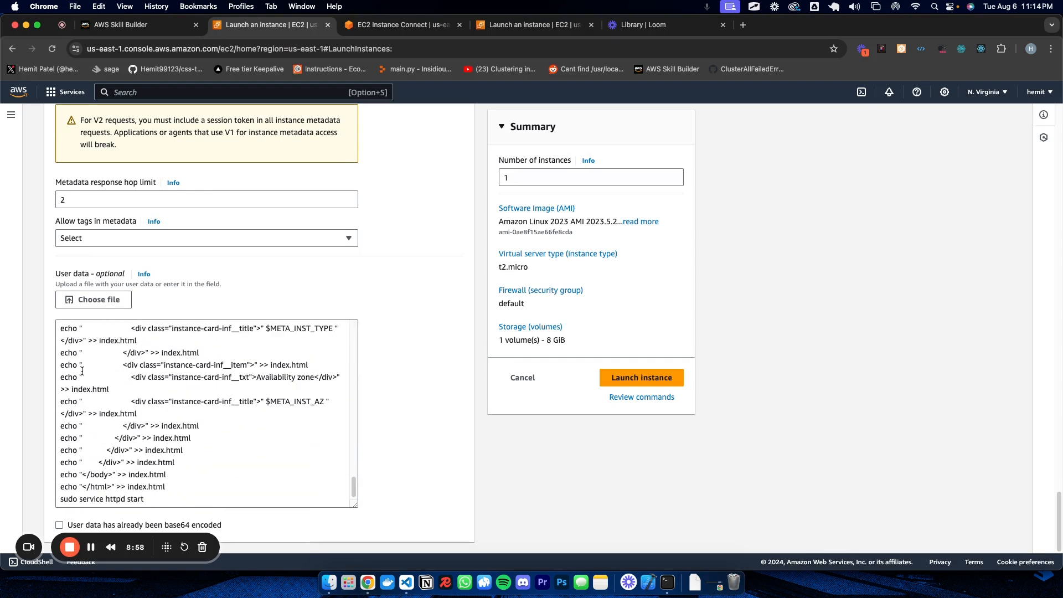
left_click(82, 371)
key("super+a")
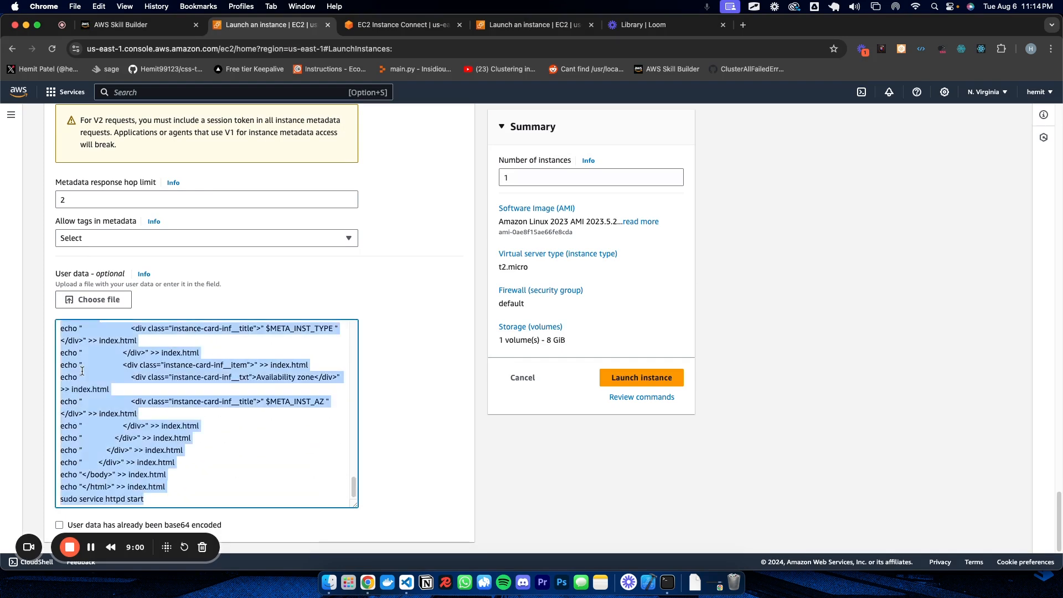
type("\\")
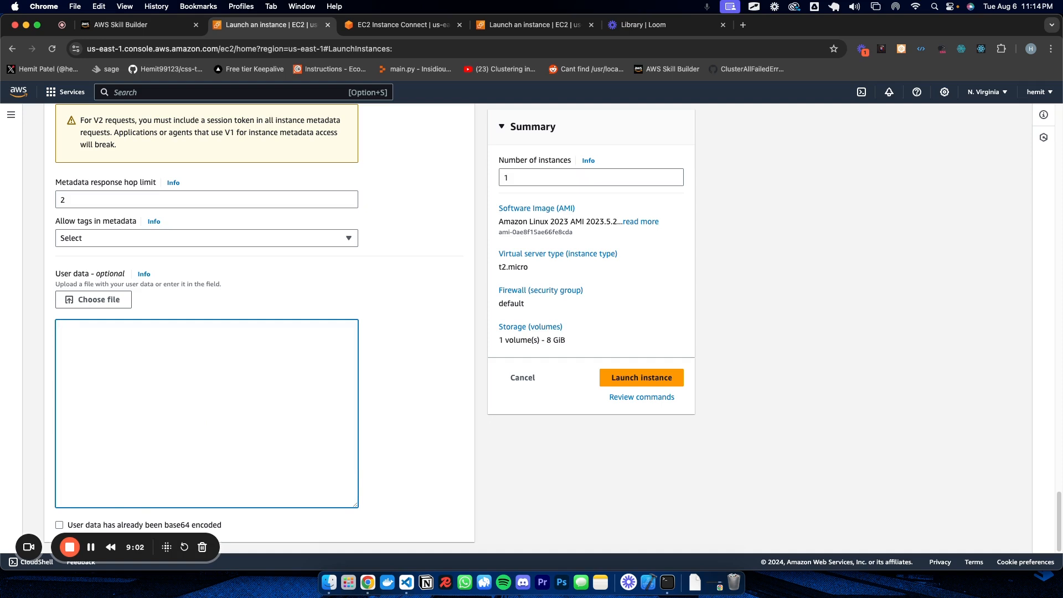
left_click(421, 452)
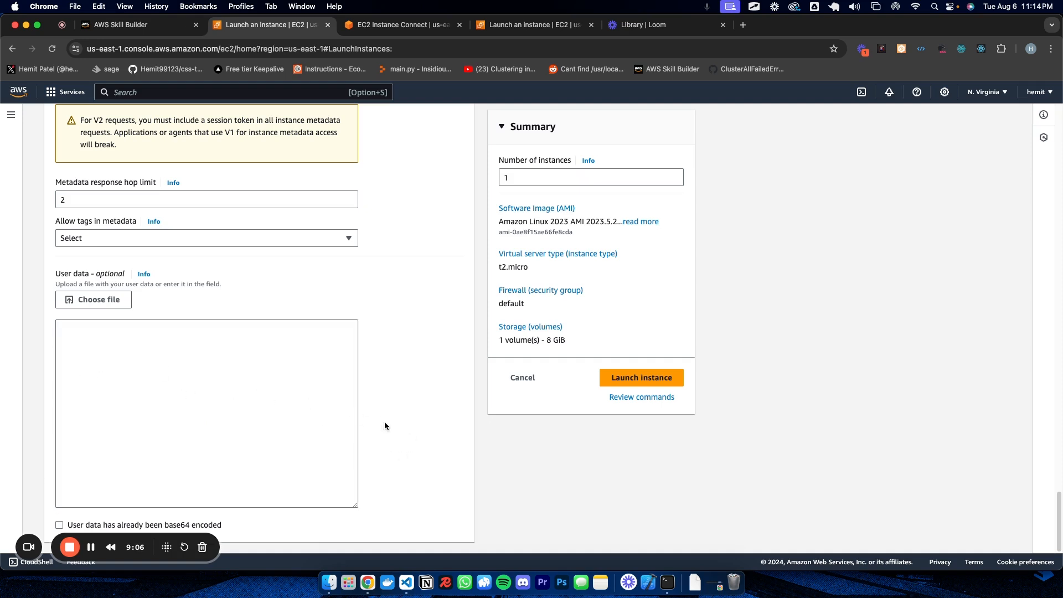
Launch the configured instance, open it in the Instances list and reload the page
left_click(646, 387)
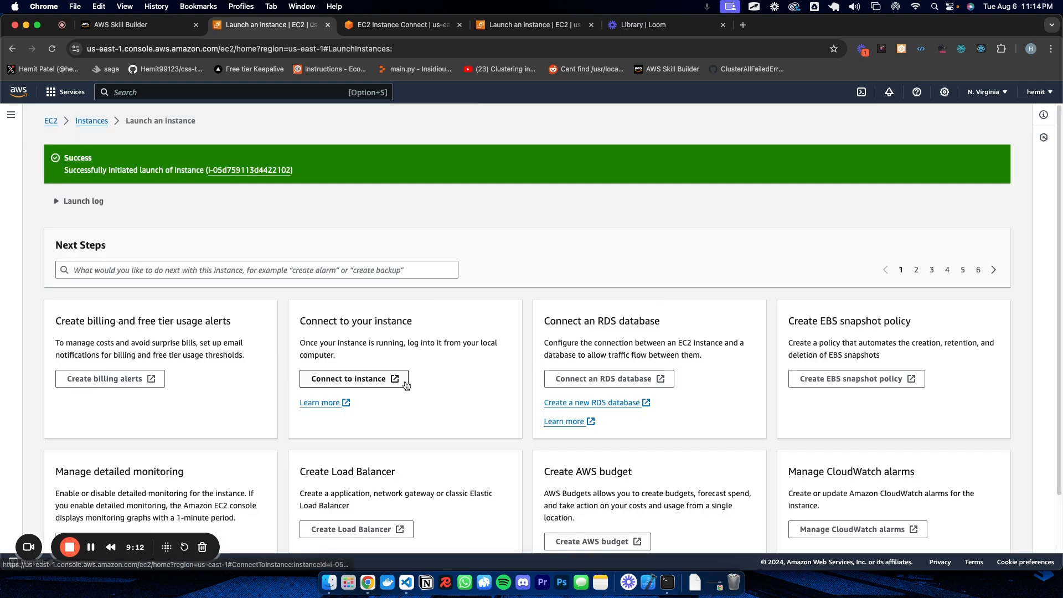
left_click(244, 171)
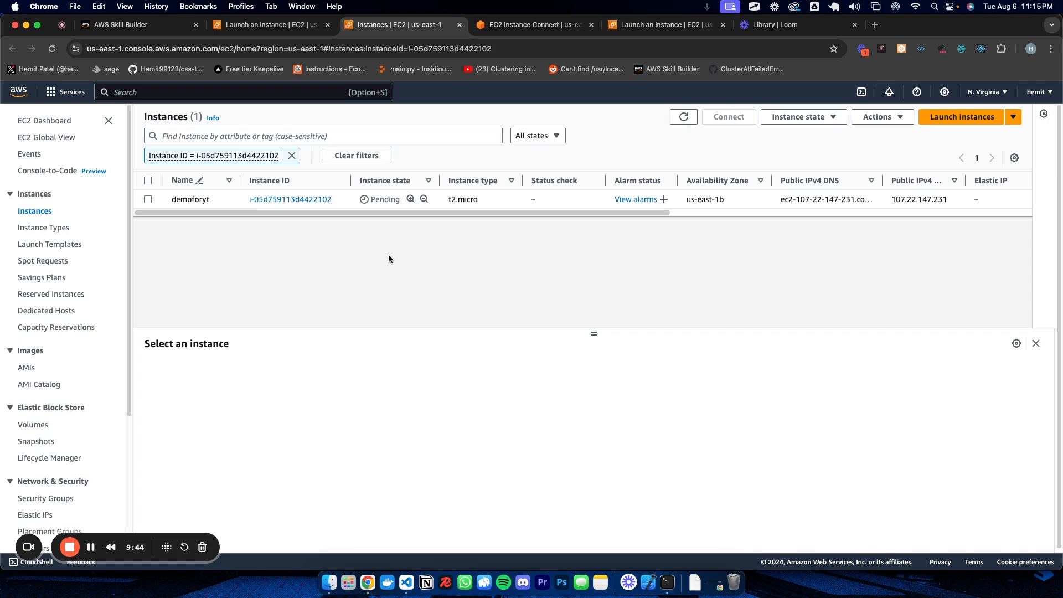
key("super+r")
Select the demoforyt instance and examine its instance summary and instance details
left_click(147, 200)
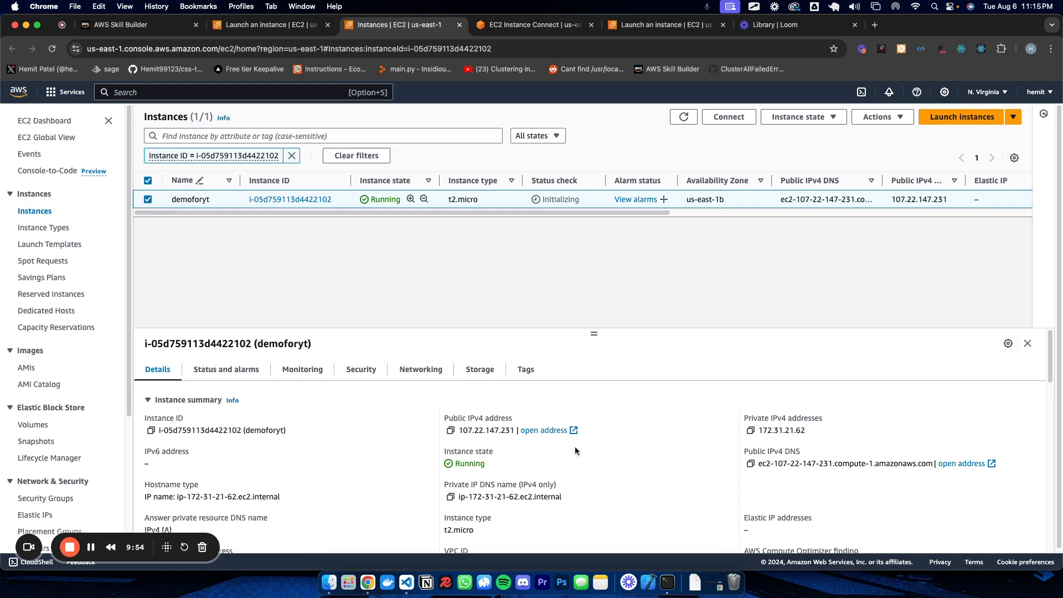
scroll(886, 471, "down", 5)
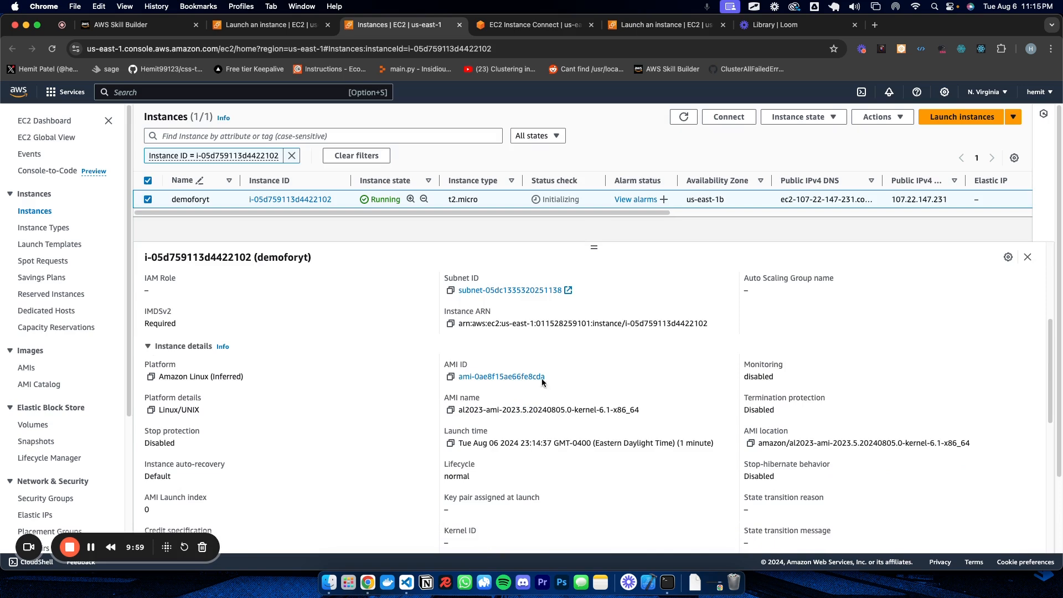
scroll(526, 401, "up", 8)
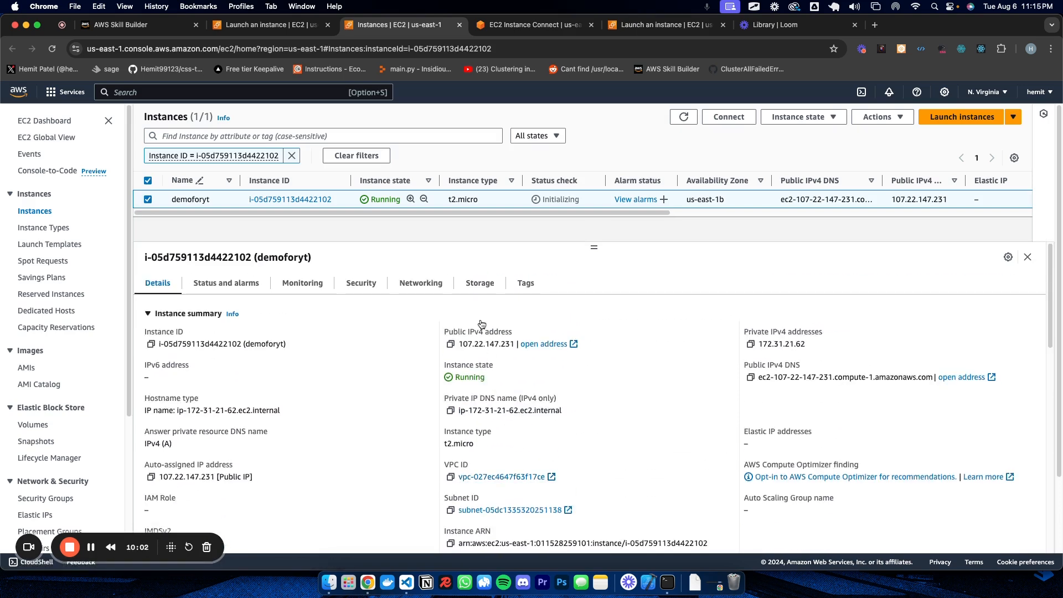
Examine the public IPv4 address and the public IPv4 DNS entry in demoforyt's instance summary
key("alt+shift+d")
mouse_move(473, 316)
left_mouse_down()
mouse_move(417, 354)
mouse_move(602, 338)
mouse_move(470, 320)
left_mouse_up()
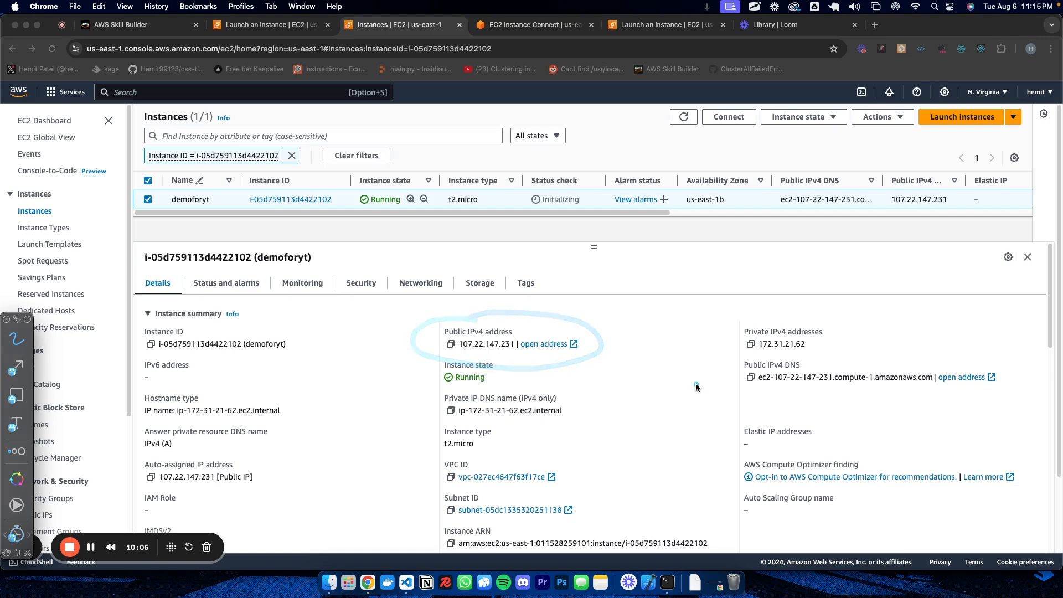
mouse_move(777, 386)
left_mouse_down()
mouse_move(737, 380)
mouse_move(735, 416)
mouse_move(1010, 394)
mouse_move(795, 360)
mouse_move(765, 359)
mouse_move(711, 382)
mouse_move(562, 335)
mouse_move(587, 338)
left_mouse_up()
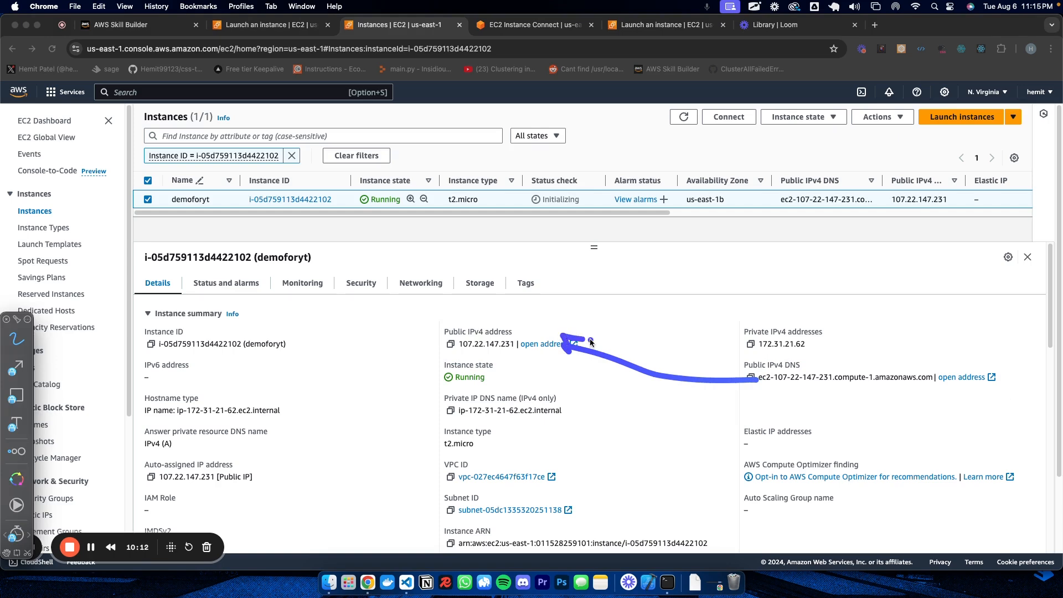
left_click(533, 377)
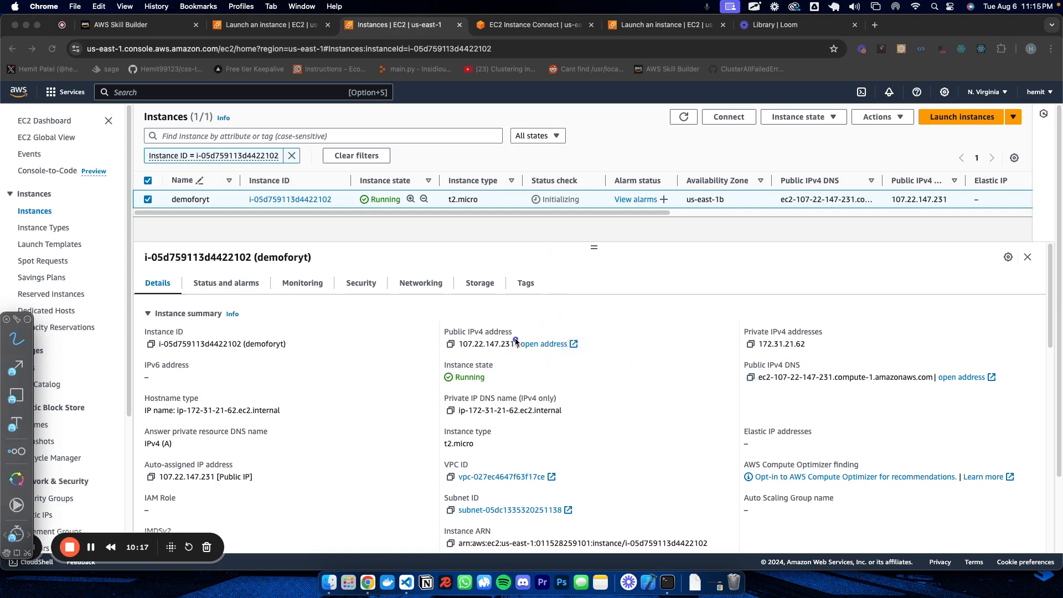
mouse_move(516, 339)
left_mouse_down()
mouse_move(420, 371)
mouse_move(521, 335)
left_mouse_up()
key("Escape")
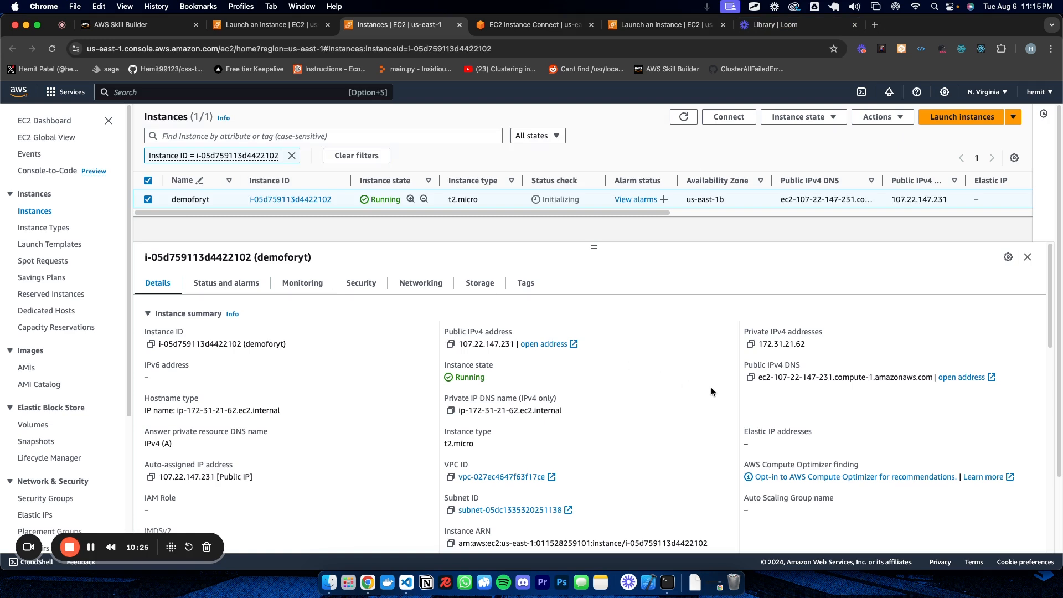
key("super+shift+d")
mouse_move(738, 371)
left_mouse_down()
mouse_move(808, 403)
mouse_move(988, 404)
mouse_move(1027, 357)
mouse_move(736, 370)
left_mouse_up()
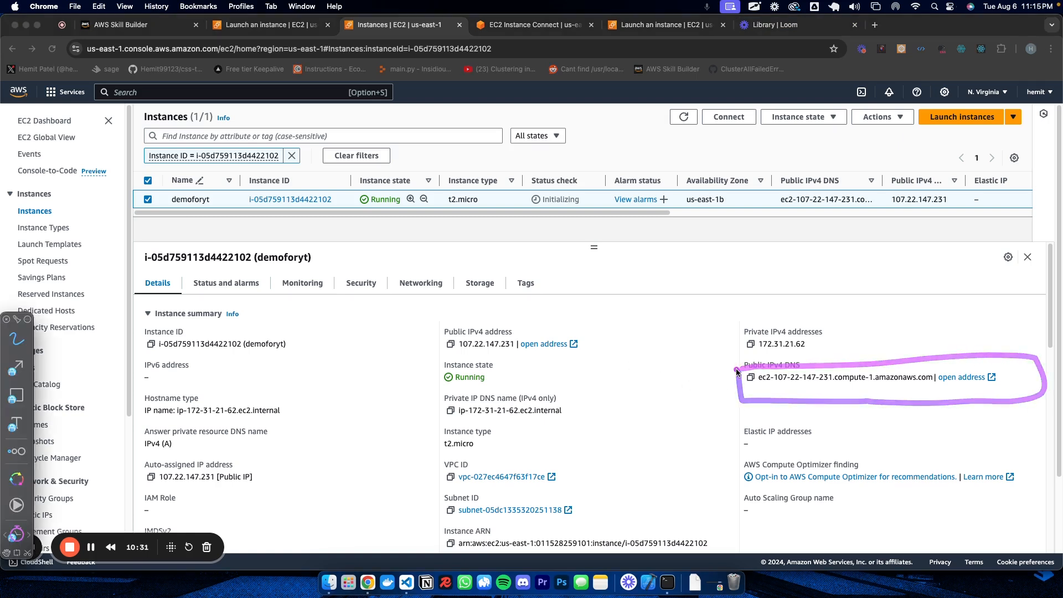
key("Escape")
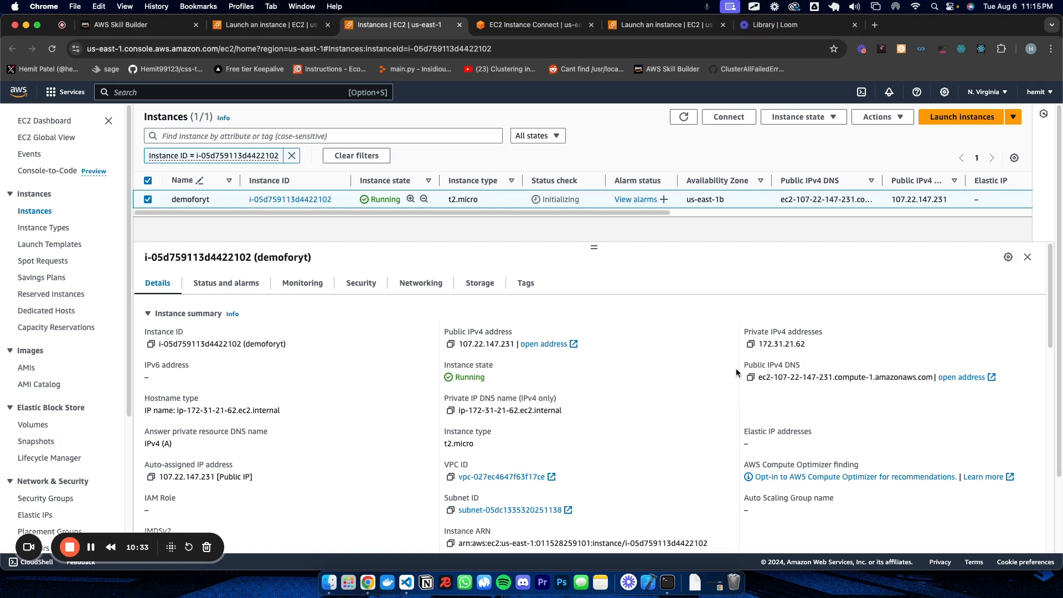
Copy demoforyt's public IPv4 address, try to load it in a new browser tab and close that tab
left_click(451, 345)
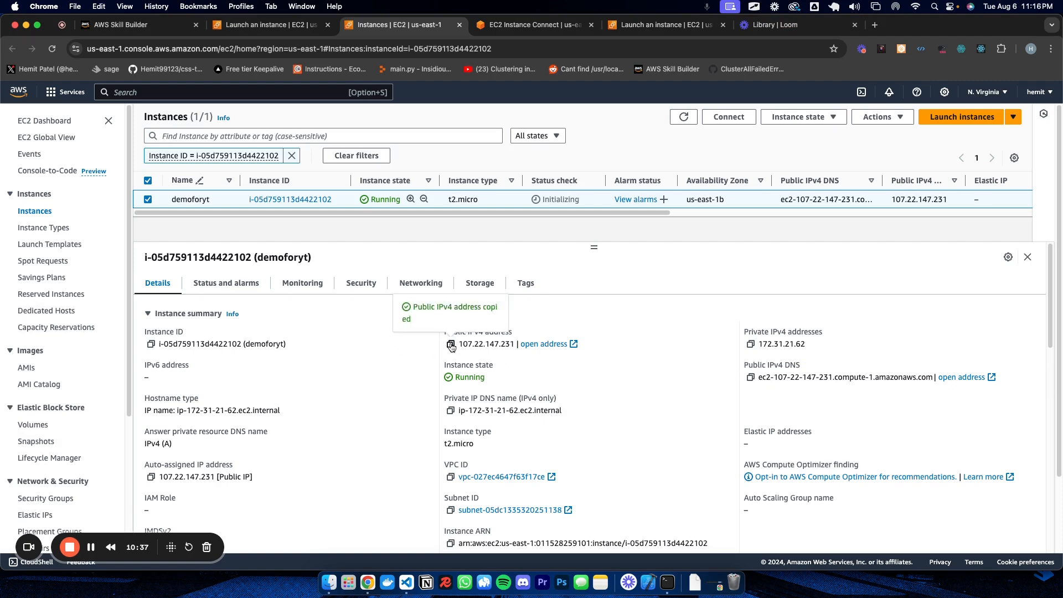
key("super+t")
key("super+v")
key("Return")
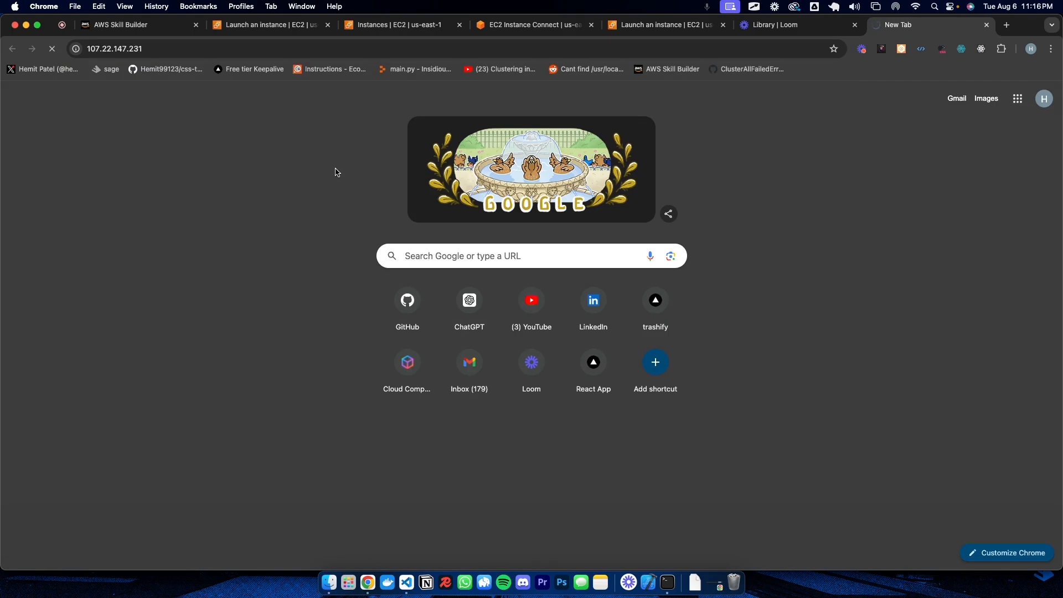
key("super+w")
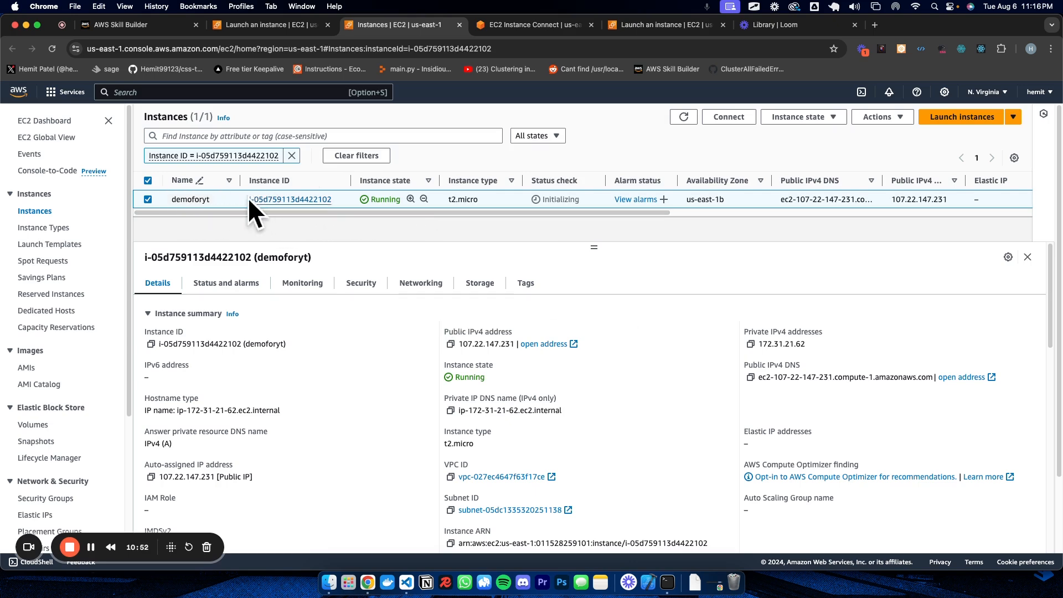
left_click(267, 199)
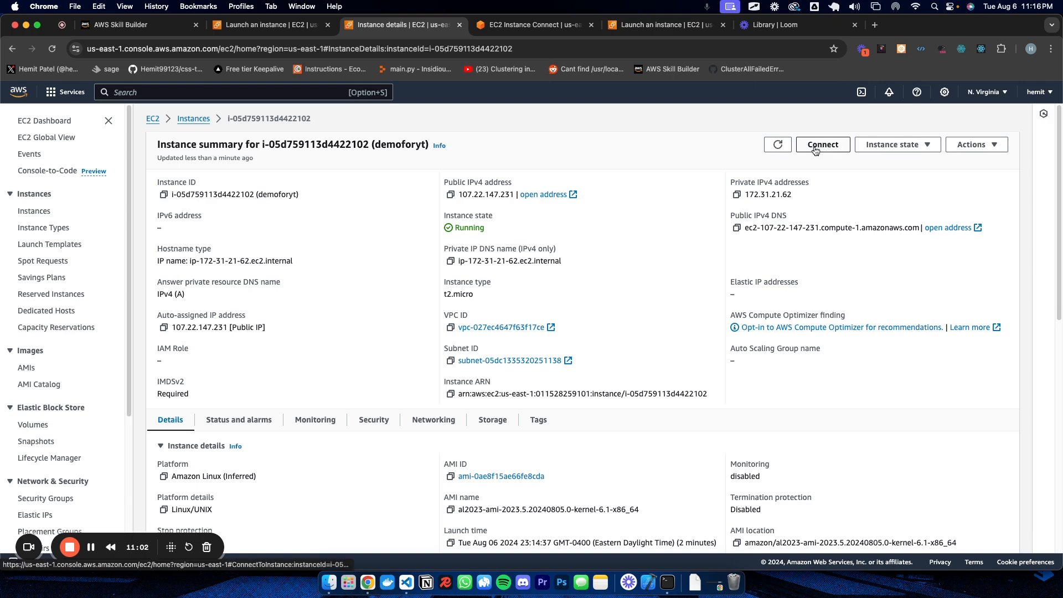
left_click(153, 118)
left_click(32, 214)
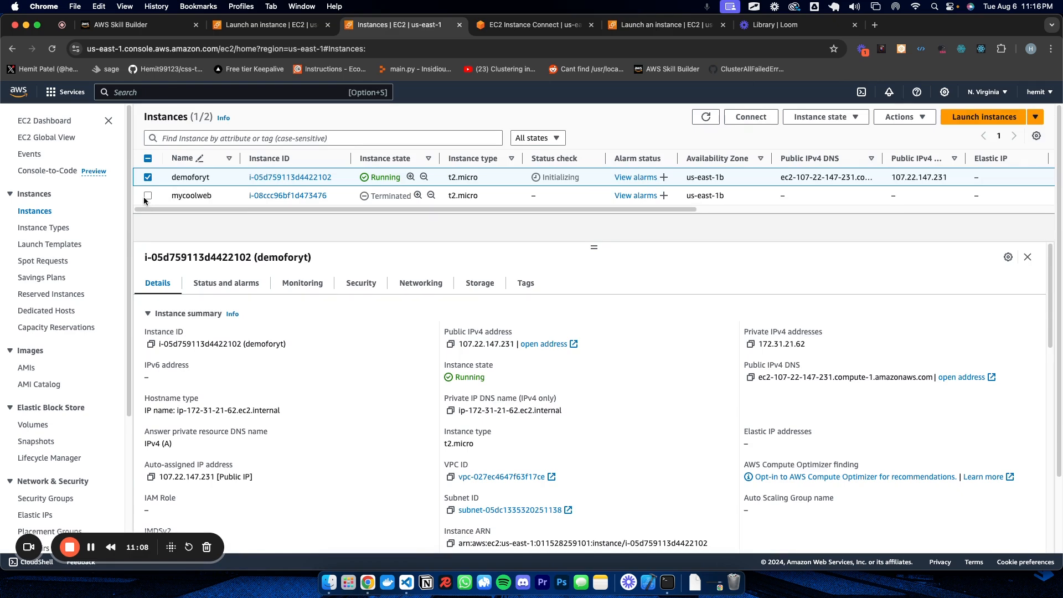
Open demoforyt's summary page and go to its Connect to instance page
left_click(275, 183)
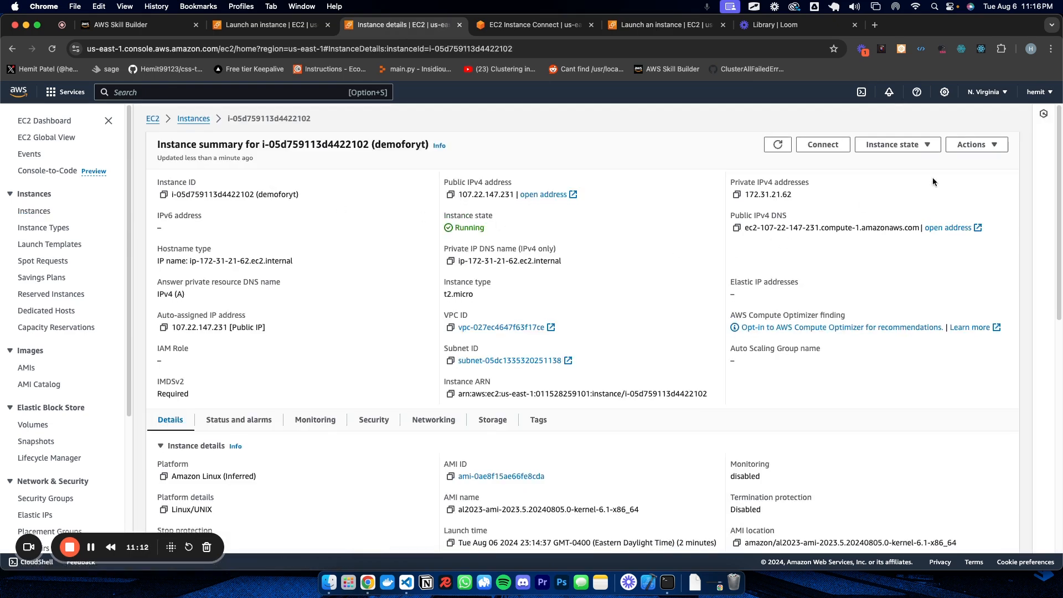
left_click(819, 145)
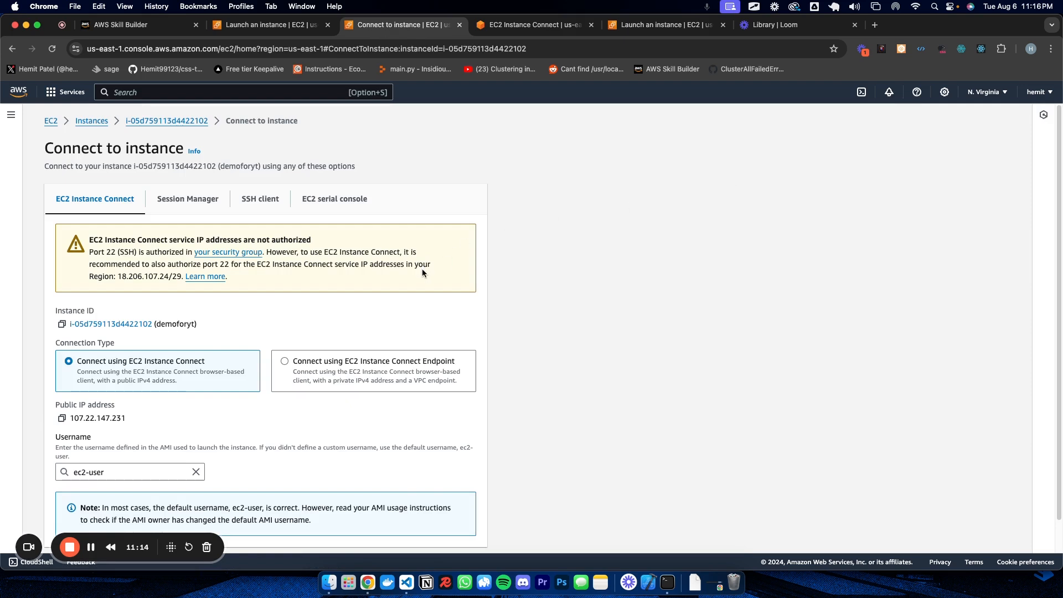
scroll(521, 312, "down", 2)
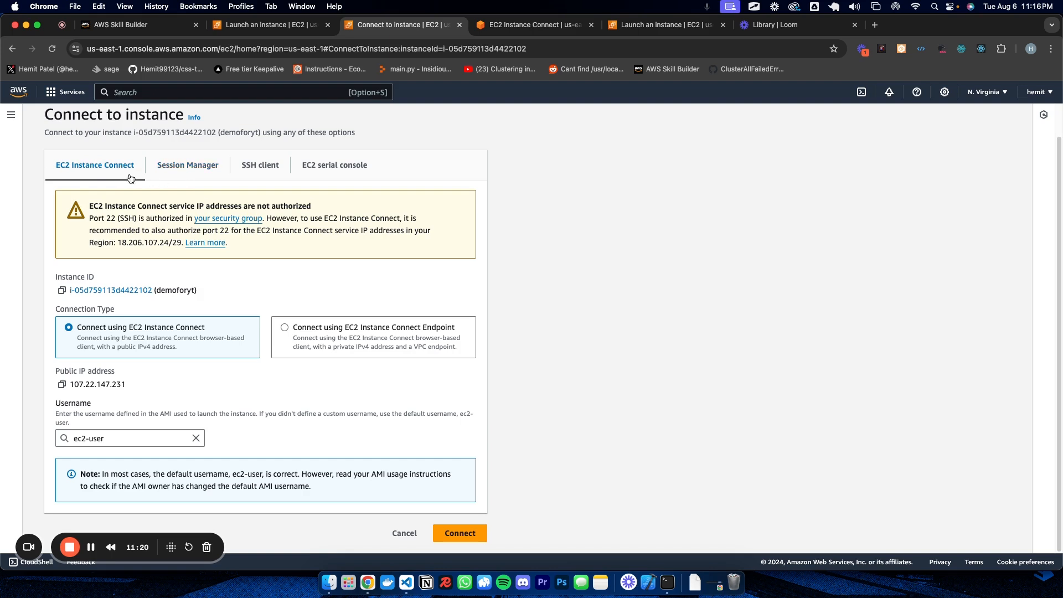
Compare the EC2 Instance Connect, Session Manager, SSH client and EC2 serial console options for connecting to demoforyt
left_click(188, 169)
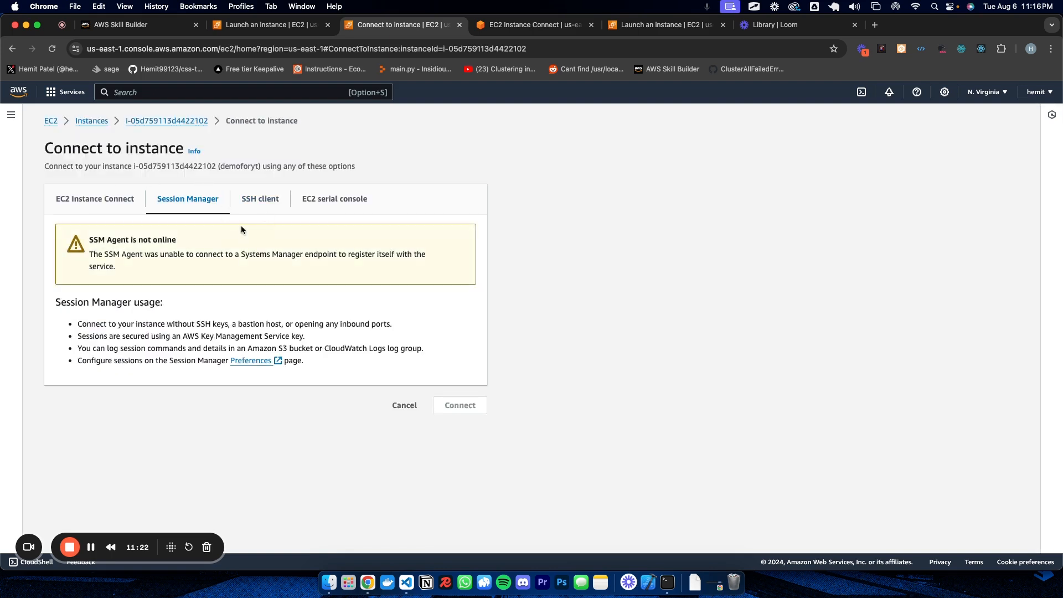
left_click(262, 200)
left_click(325, 213)
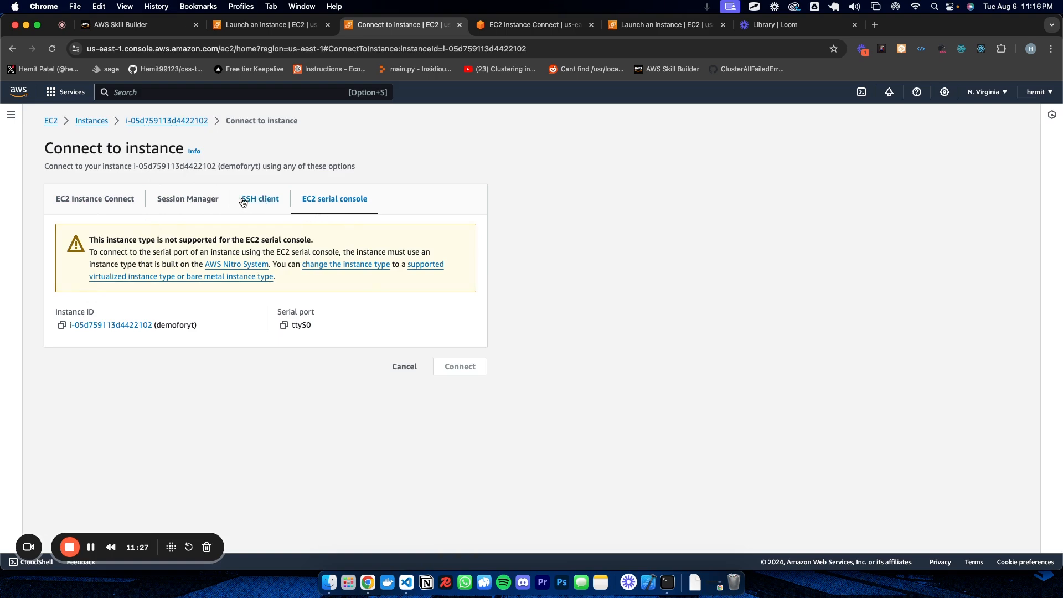
left_click(267, 206)
left_click(194, 208)
left_click(124, 208)
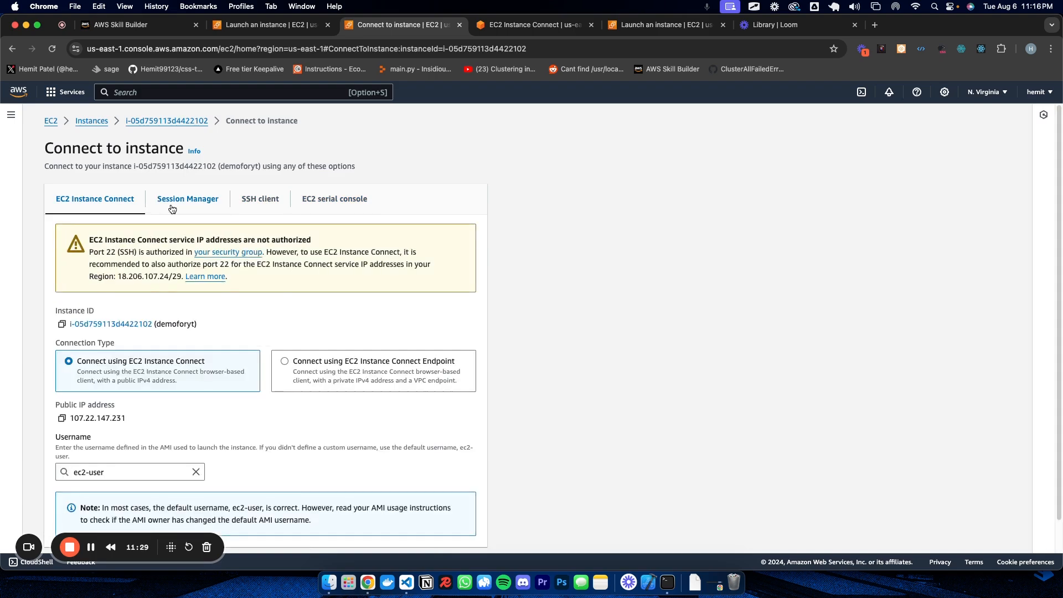
left_click(260, 204)
left_click(335, 205)
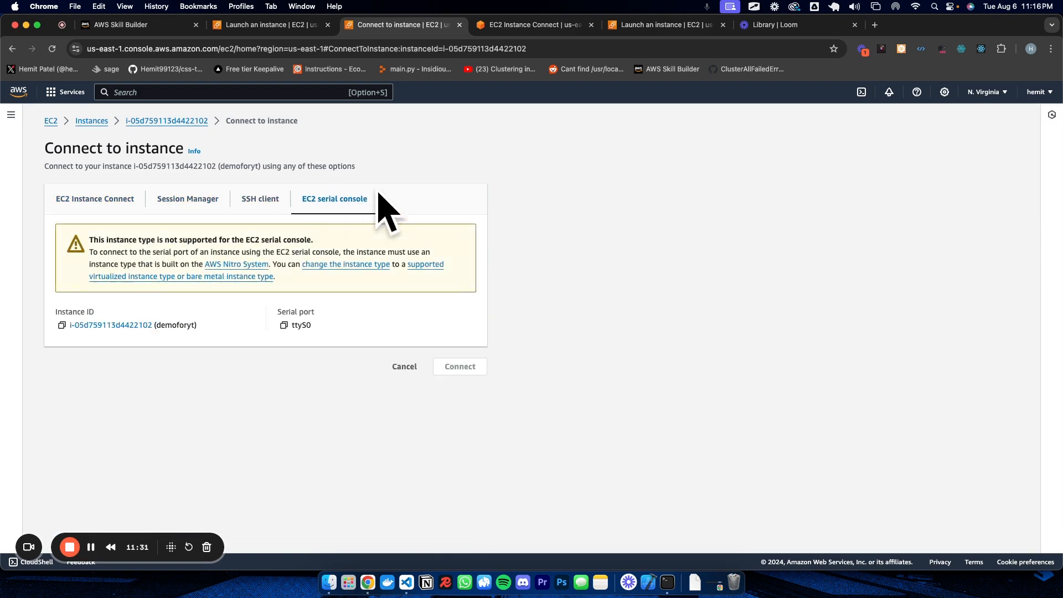
left_click(237, 208)
left_click(188, 204)
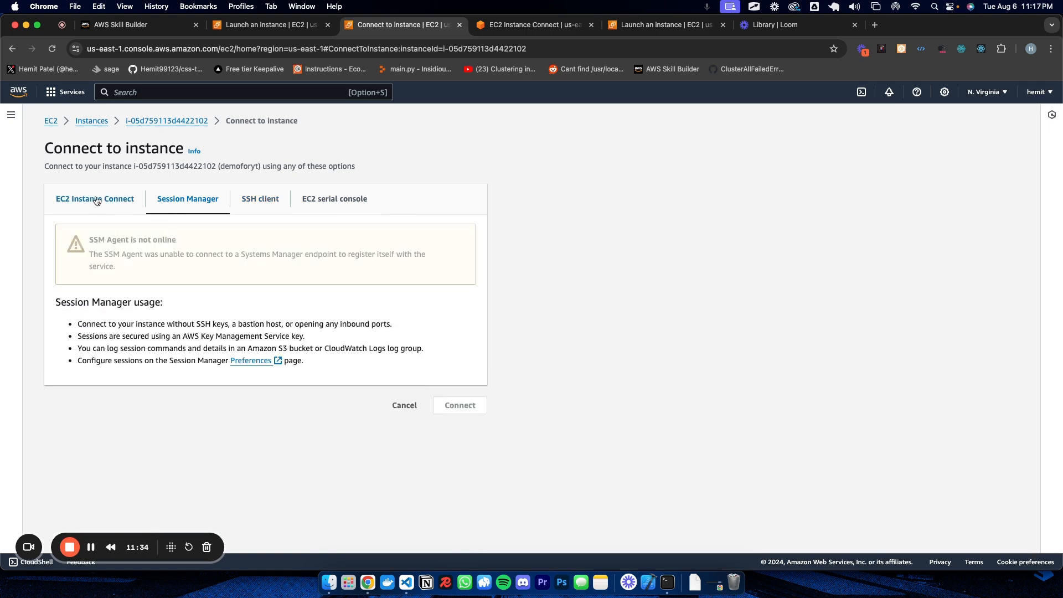
left_click(111, 205)
left_click(260, 203)
left_click(113, 209)
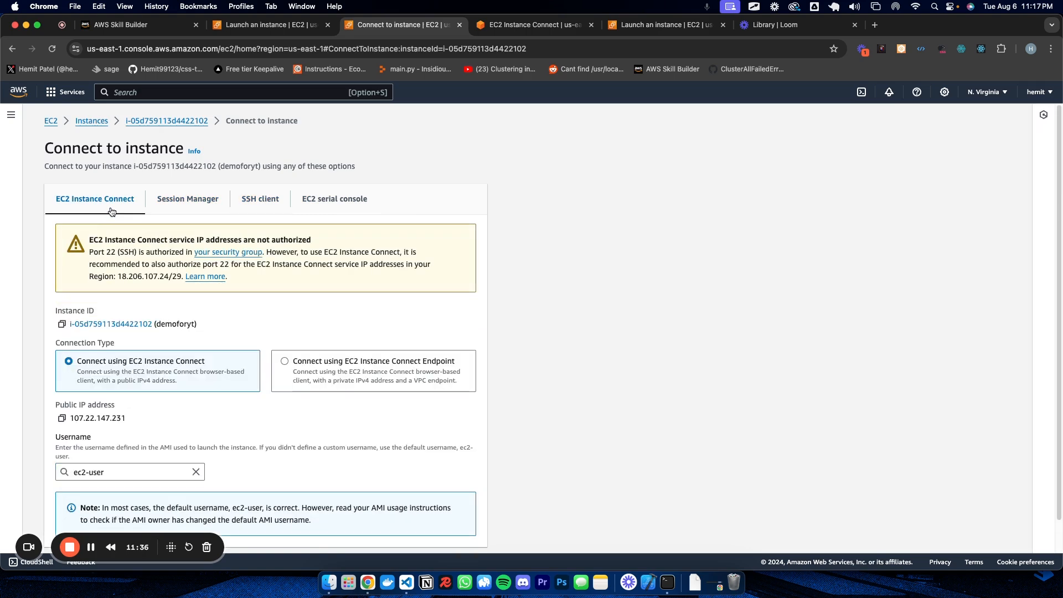
scroll(170, 216, "down", 2)
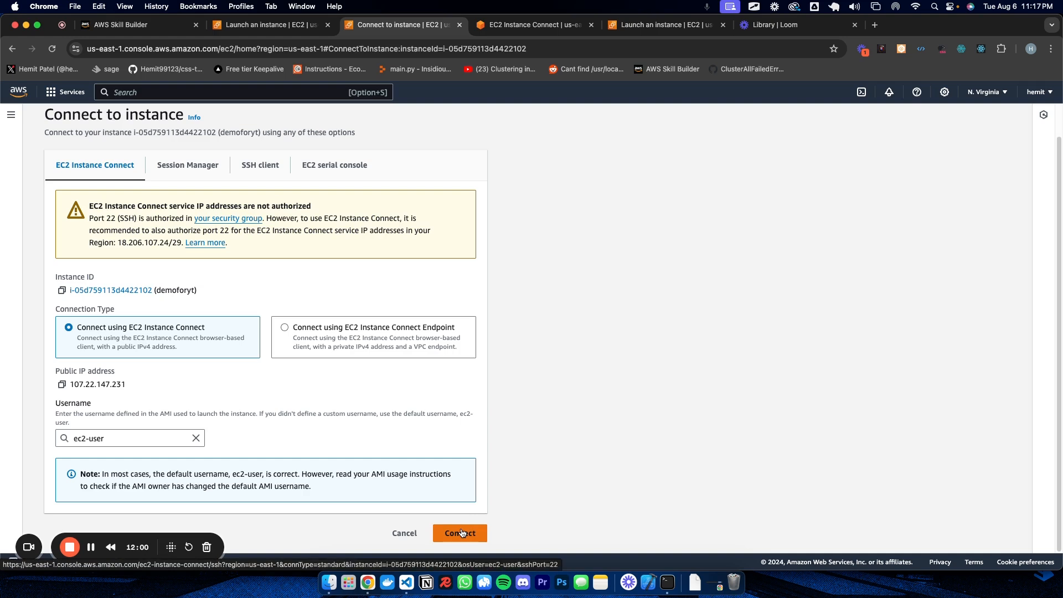
Examine the SSM Agent notice under the Session Manager connection option
left_click(179, 172)
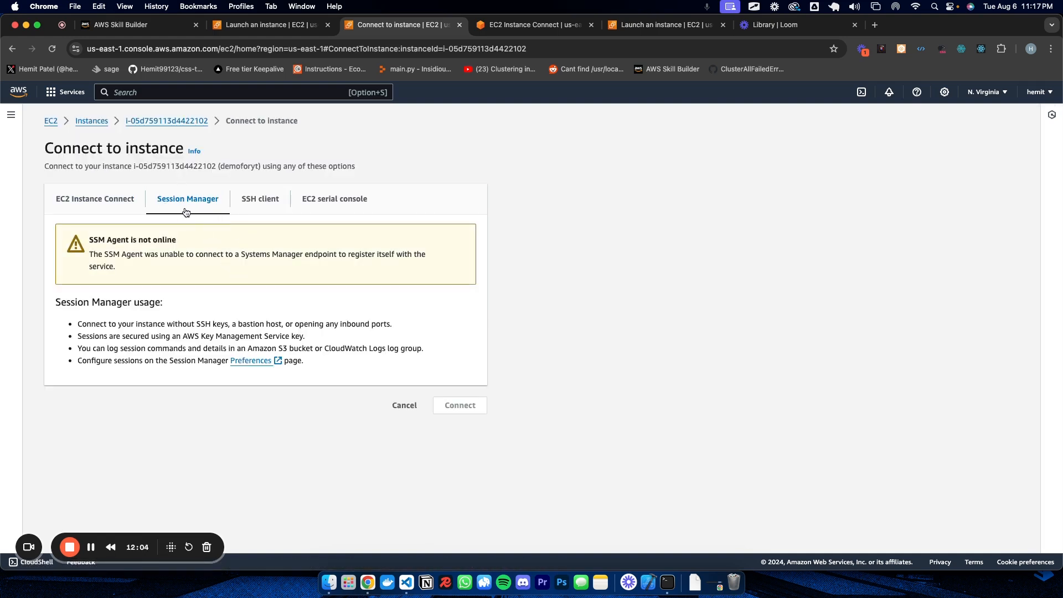
key("alt+Tab")
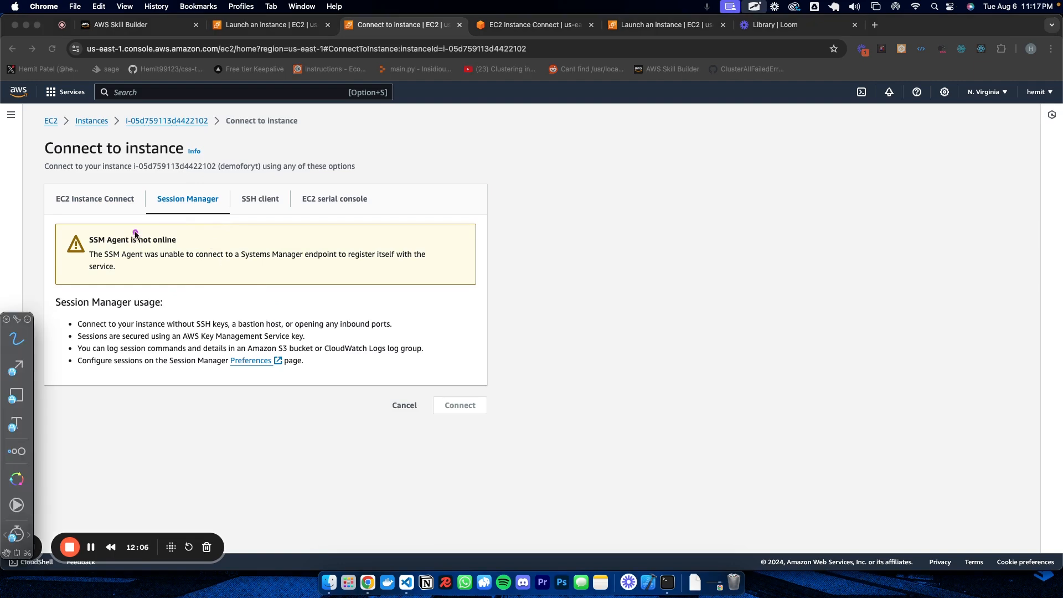
mouse_move(133, 228)
left_mouse_down()
mouse_move(328, 211)
mouse_move(157, 231)
left_mouse_up()
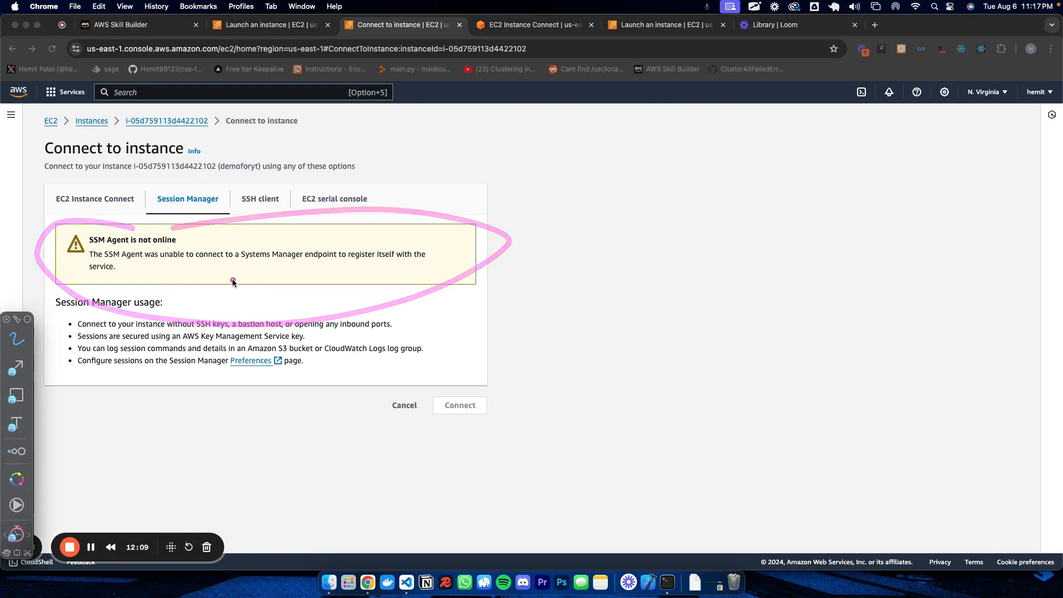
key("Escape")
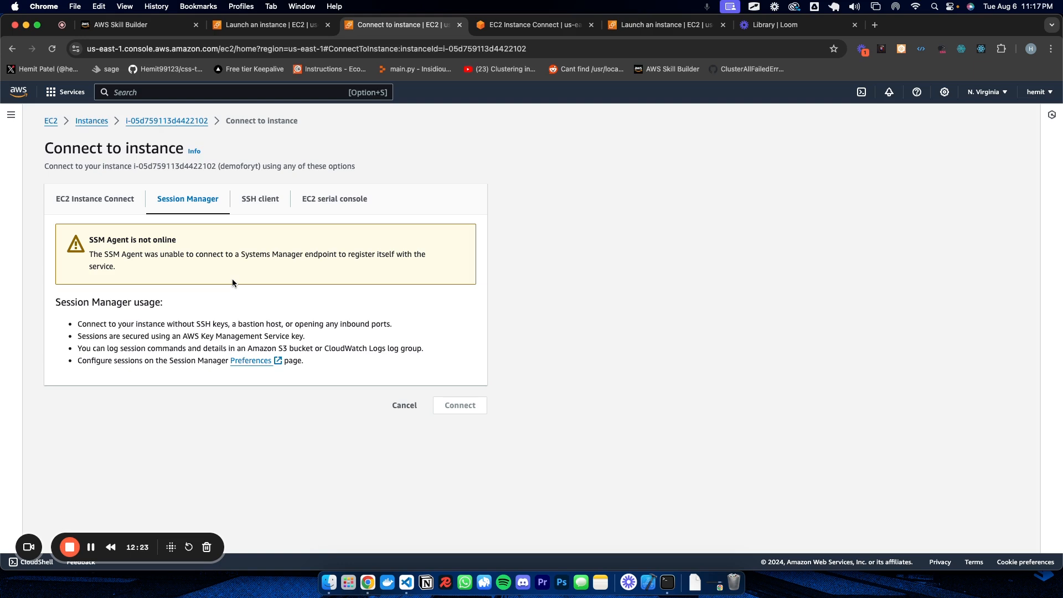
Highlight the words "SSM Agent" in the warning heading under the Session Manager connection option
key("ctrl+shift+a")
mouse_move(252, 214)
left_mouse_down()
mouse_move(223, 204)
mouse_move(418, 296)
mouse_move(292, 226)
left_mouse_up()
key("Escape")
left_click_drag(89, 240, 129, 244)
left_click_drag(93, 241, 110, 240)
double_click(98, 241)
left_click(231, 281)
Show the SSH client connection option, then open a Terminal window and close it
left_click(257, 202)
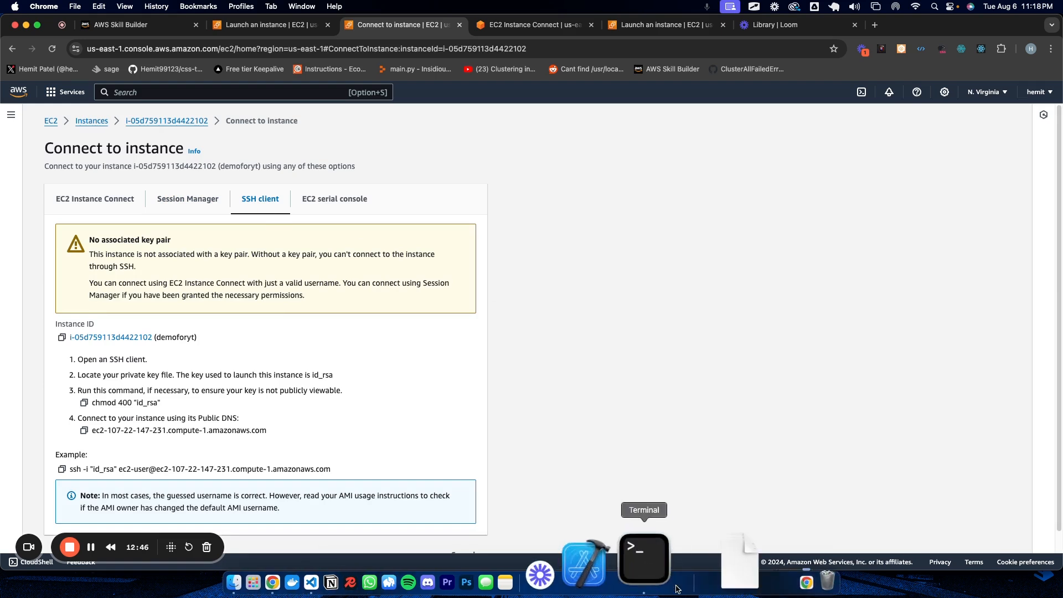
left_click(642, 565)
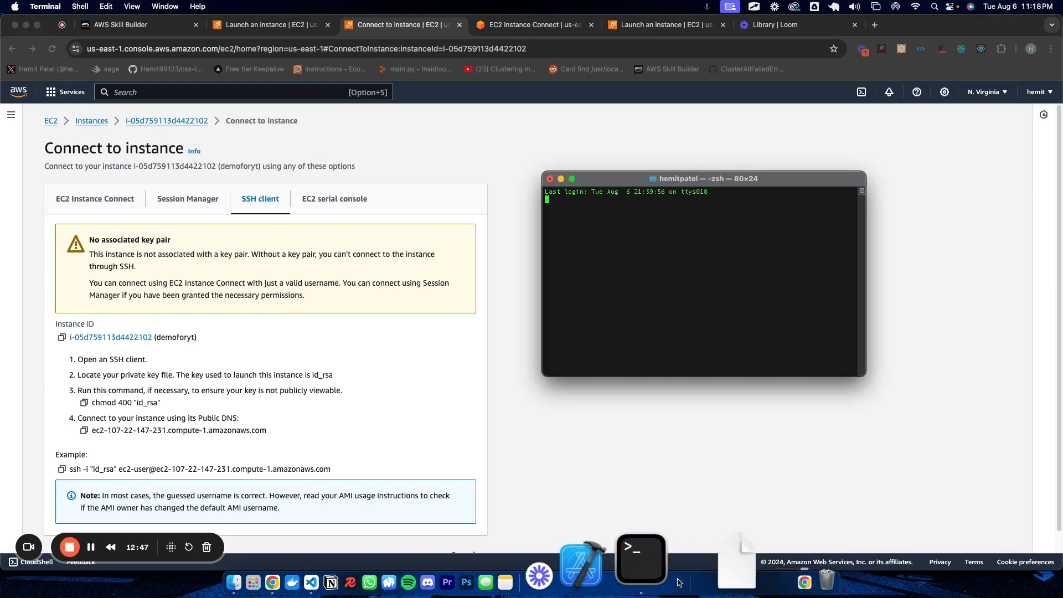
left_click(550, 178)
Examine the SSH client instructions, from opening a client and locating the private key to connecting through the public DNS
scroll(411, 350, "down", 1)
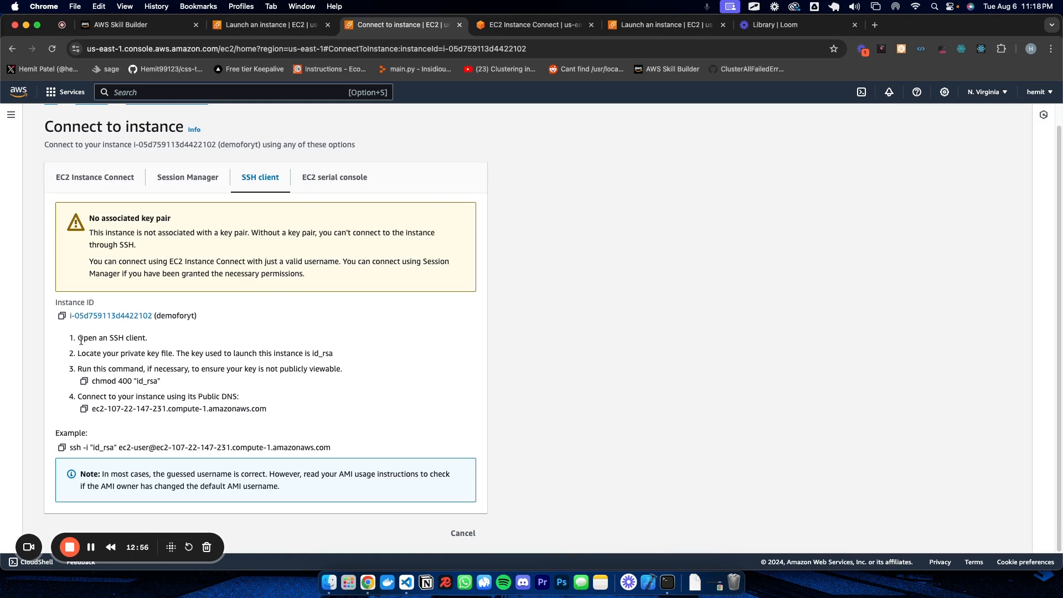
left_click_drag(78, 338, 268, 411)
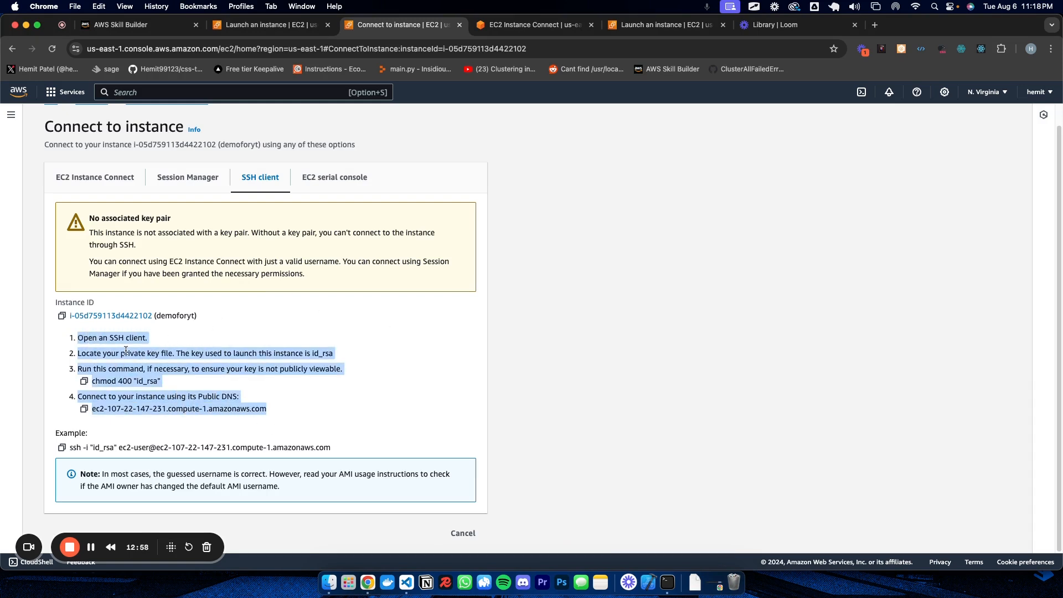
left_click(117, 363)
triple_click(115, 353)
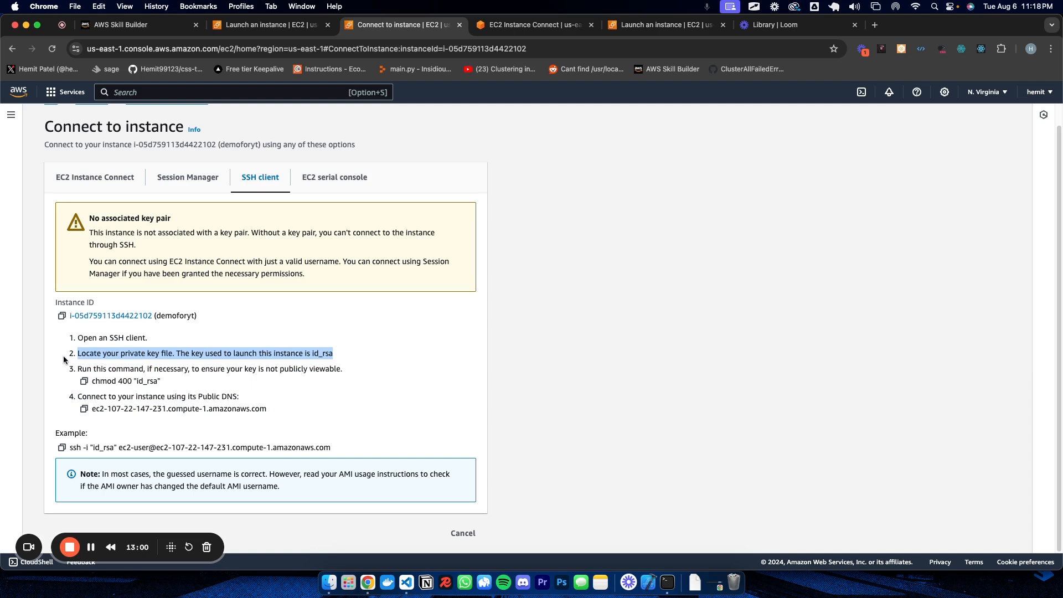
triple_click(235, 368)
left_click(59, 357)
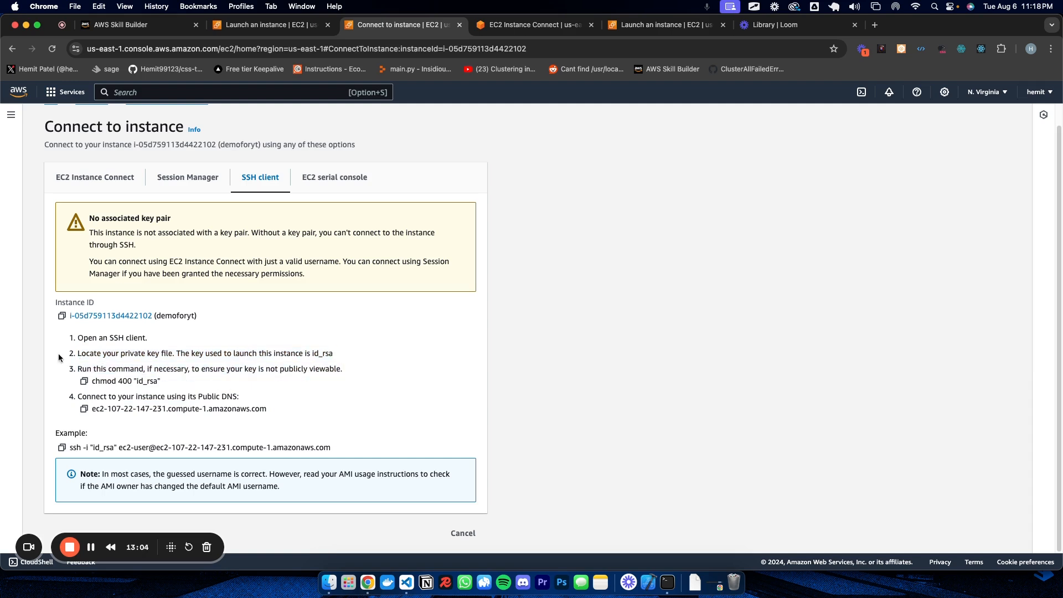
Go back to the Instances list and shrink demoforyt's details pane to give the list more room
key("ctrl+Tab")
mouse_move(61, 350)
left_mouse_down()
mouse_move(66, 374)
mouse_move(282, 386)
mouse_move(57, 349)
left_mouse_up()
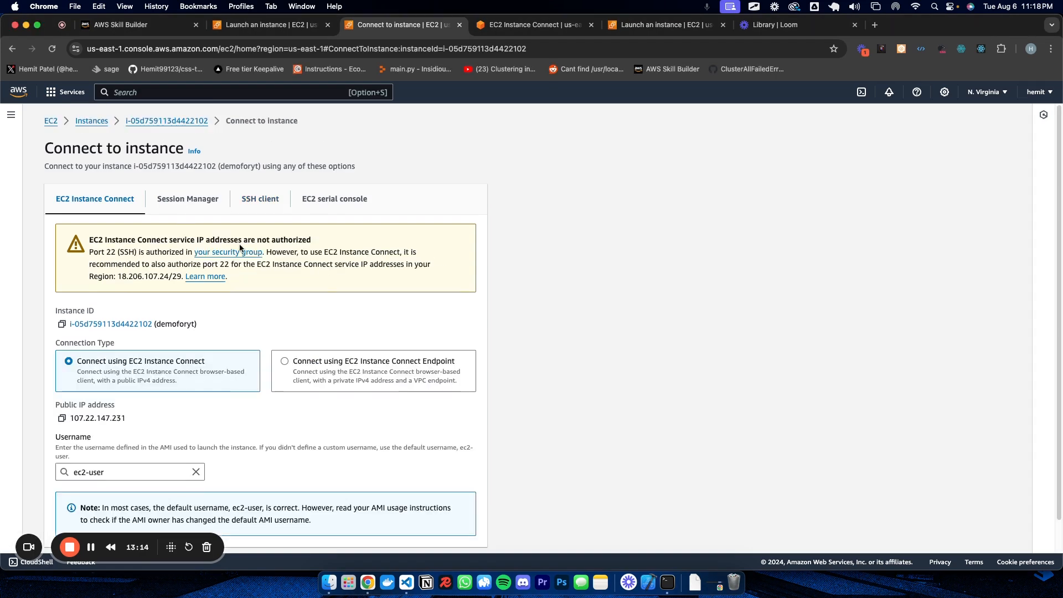
scroll(533, 384, "down", 1)
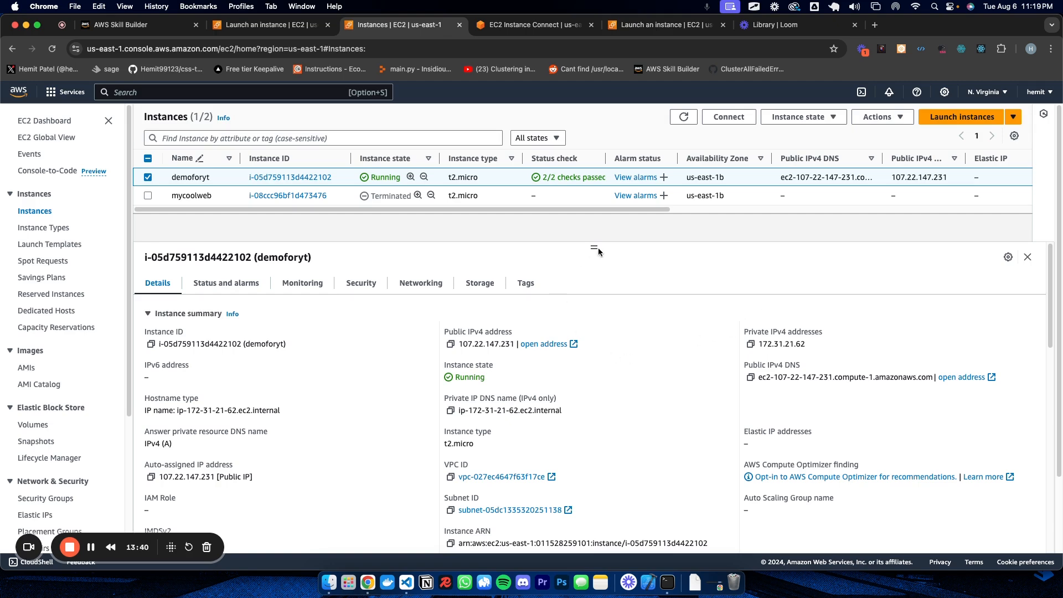
left_click_drag(594, 248, 576, 373)
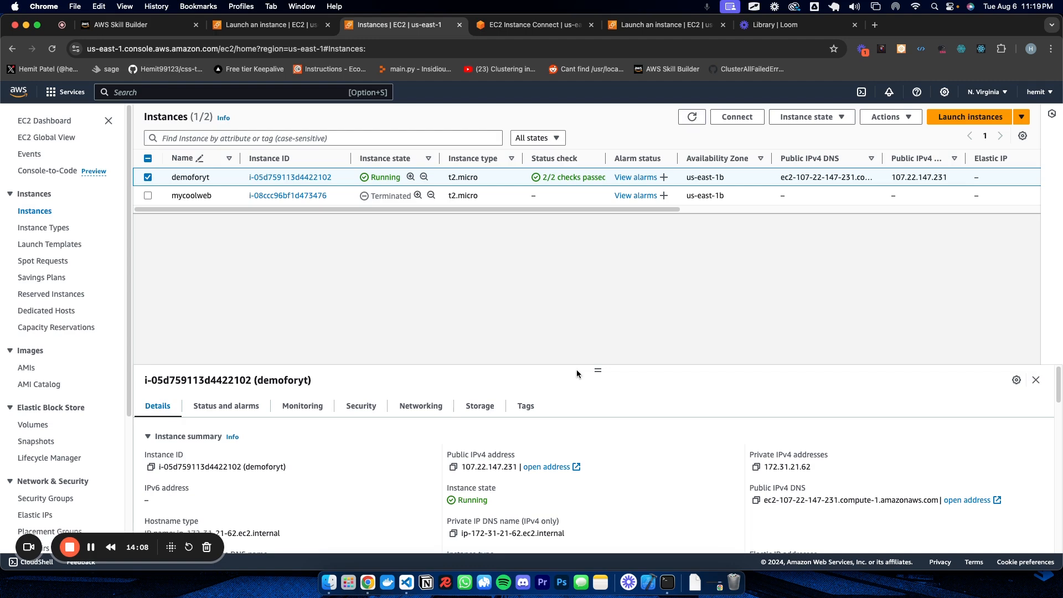
Search Google in a new browser tab for "scaling visuzlied software design" and open the JavaScript in Plain English Scalability diagram from the image results
key("super+t")
type("scalin")
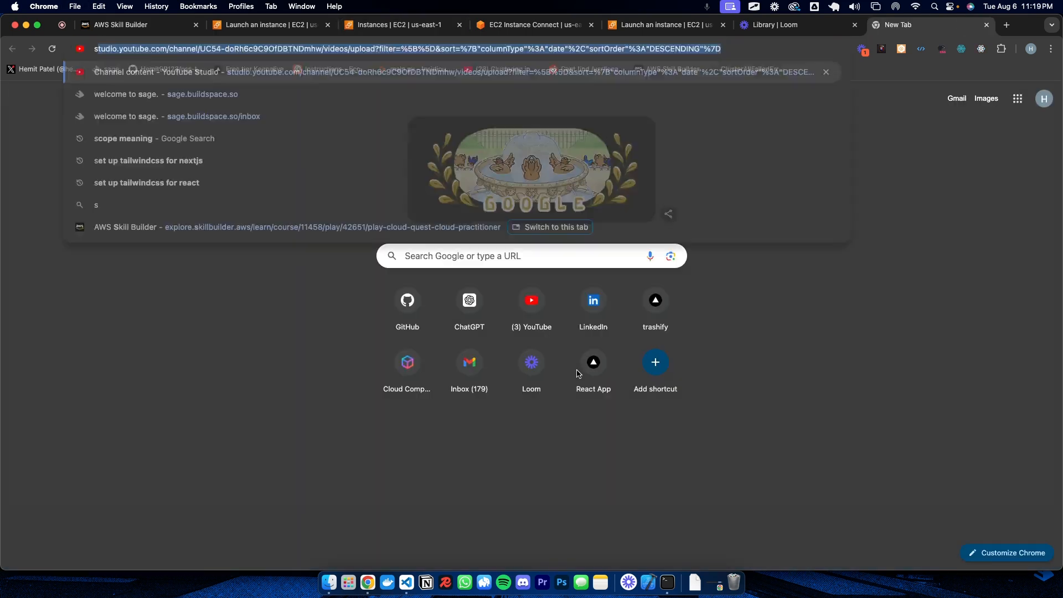
type("g visuzlied ")
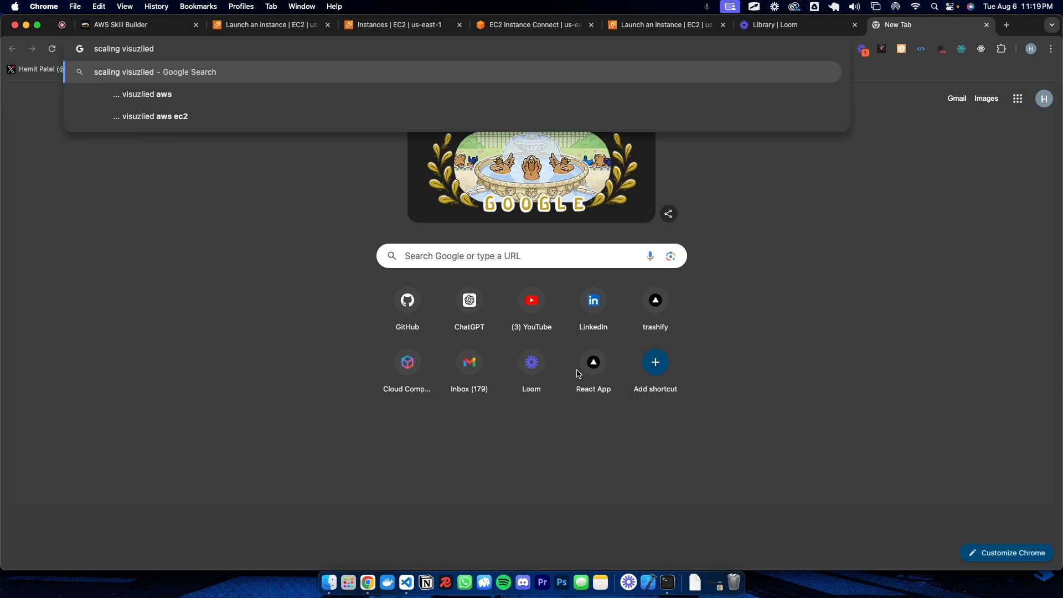
type("software desg")
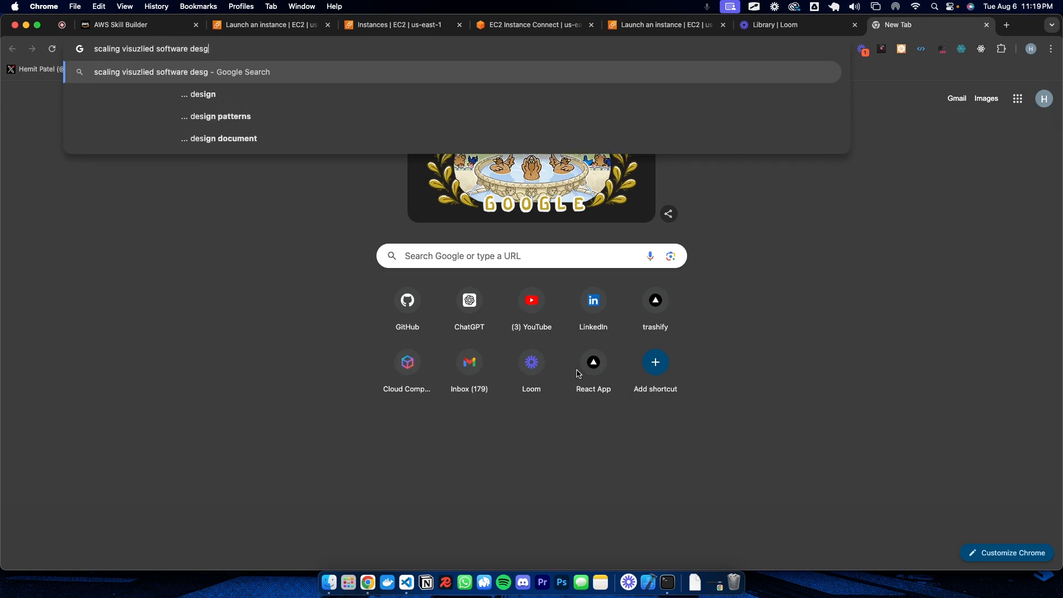
key("BackSpace")
type("ign")
key("Return")
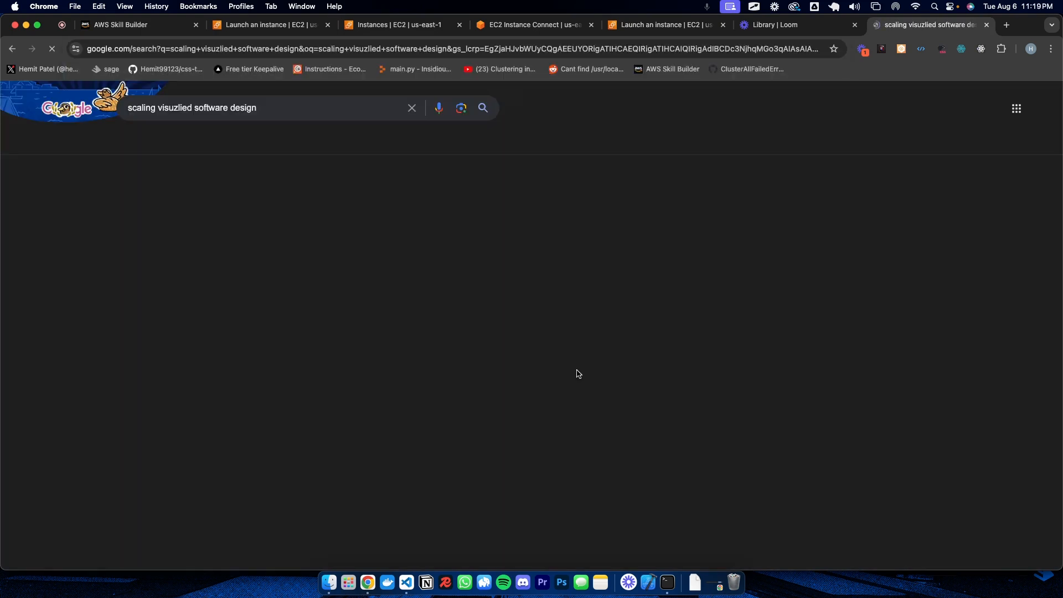
left_click(177, 152)
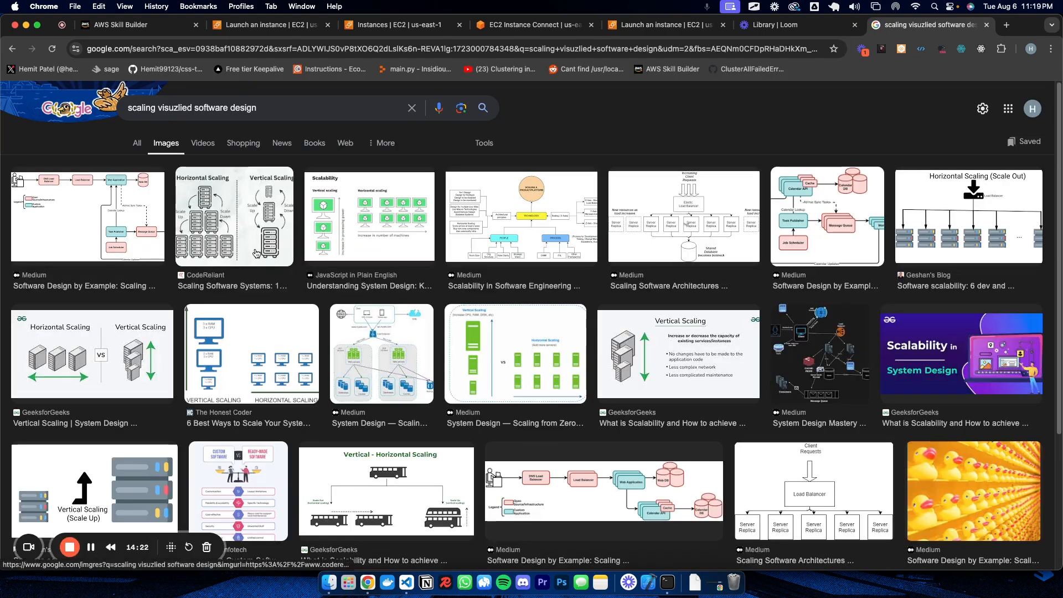
left_click(355, 235)
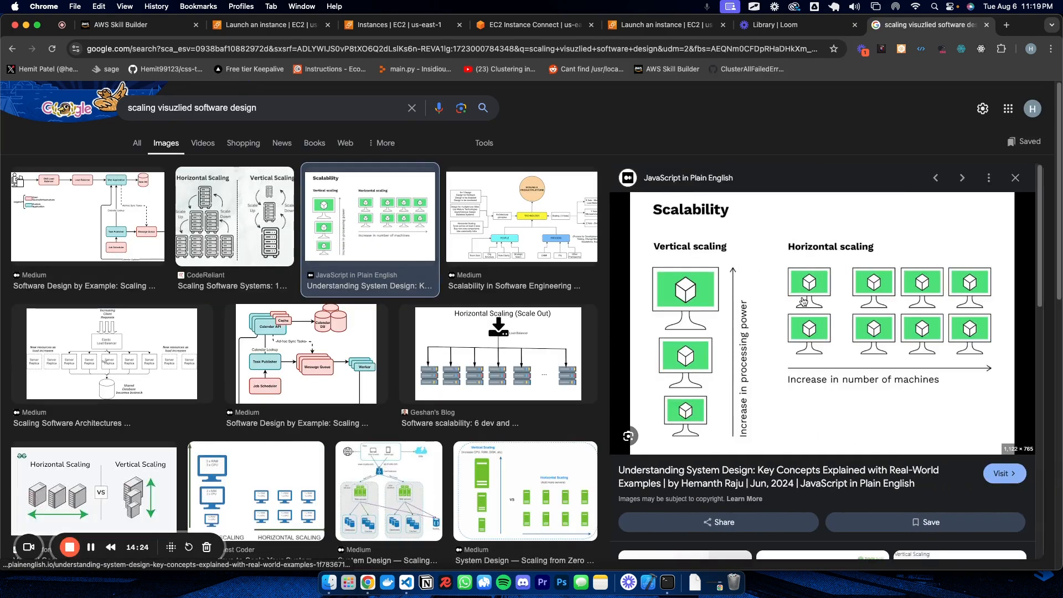
Switch to the screen annotation tool and circle the Vertical scaling and Horizontal scaling parts of the diagram
key("alt+Tab")
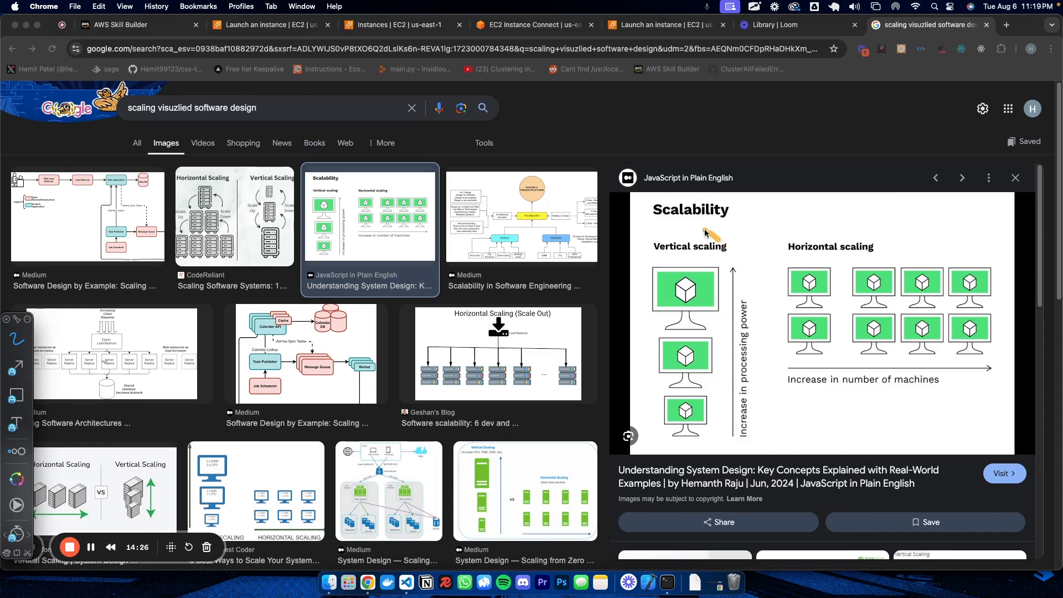
mouse_move(705, 232)
left_mouse_down()
mouse_move(737, 465)
mouse_move(714, 239)
left_mouse_up()
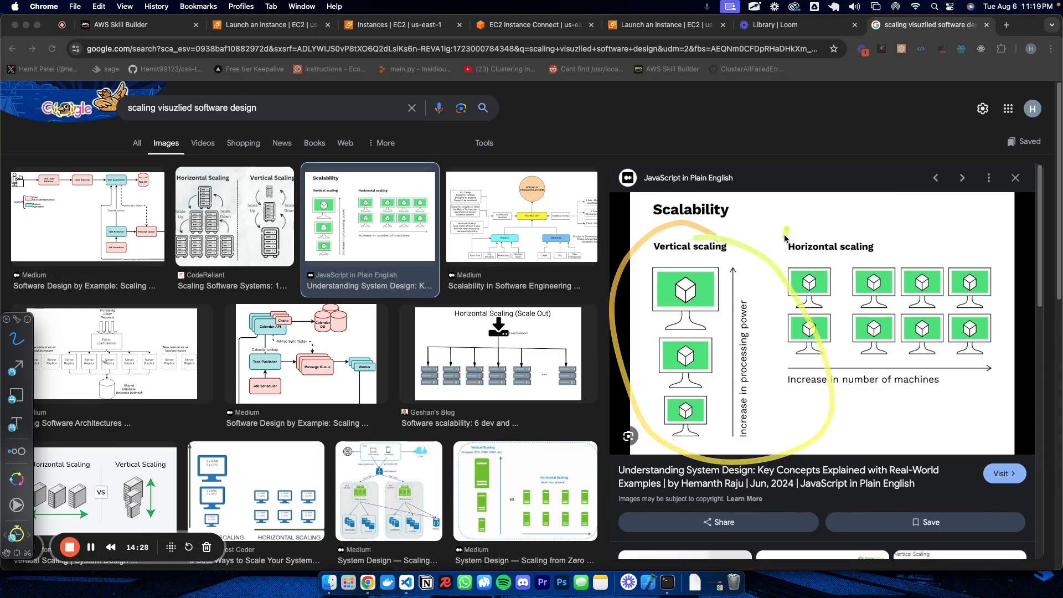
mouse_move(787, 227)
left_mouse_down()
mouse_move(938, 421)
mouse_move(997, 238)
mouse_move(754, 211)
left_mouse_up()
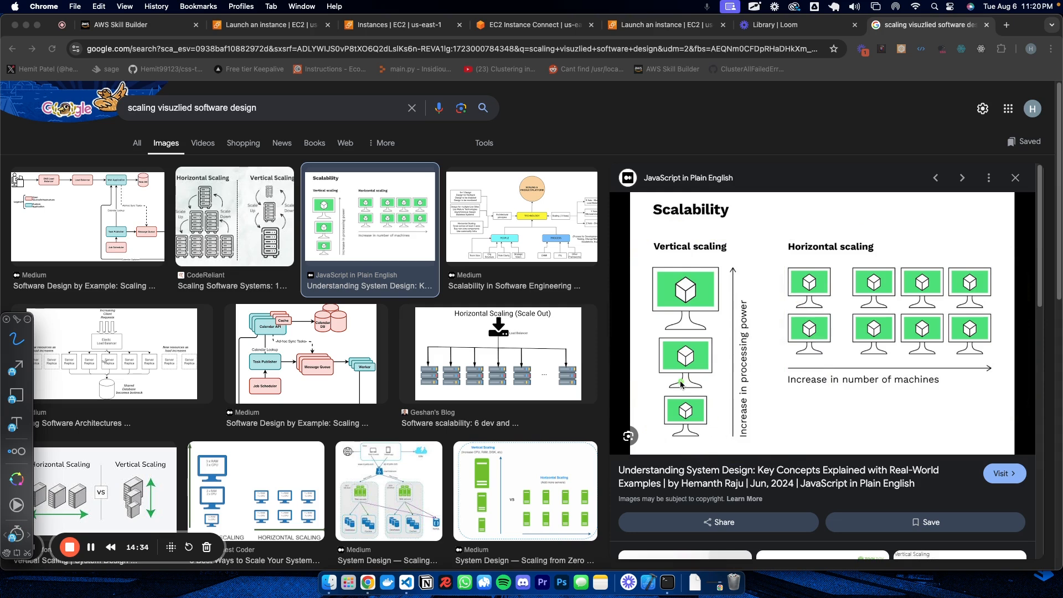
Circle the smallest computer in the Vertical scaling part of the diagram and draw arrows pointing to it
mouse_move(681, 384)
left_mouse_down()
mouse_move(720, 446)
mouse_move(673, 383)
left_mouse_up()
left_click_drag(523, 504, 651, 409)
left_click_drag(575, 471, 659, 405)
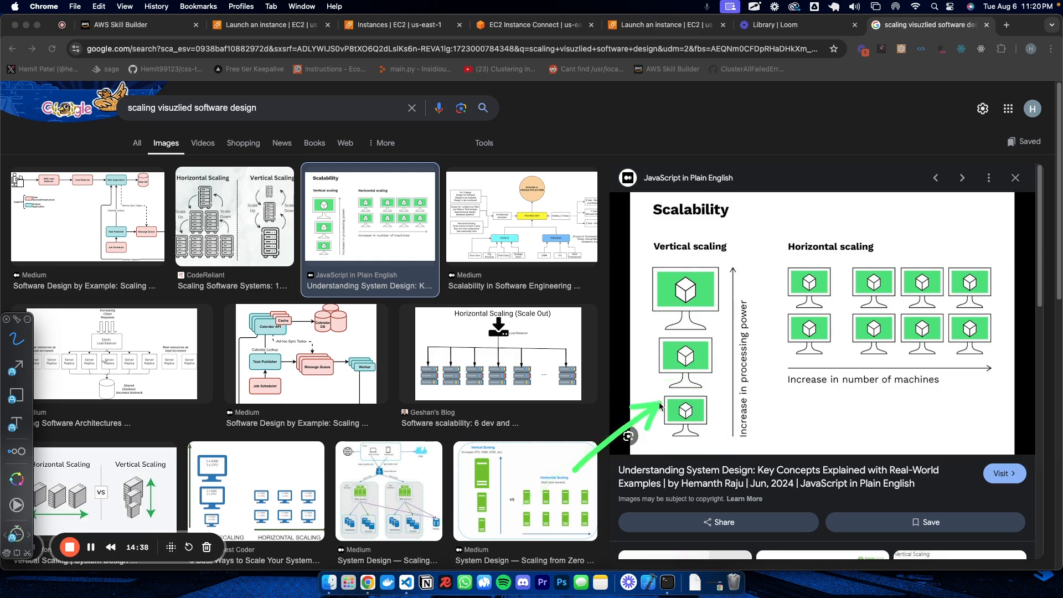
left_click_drag(753, 492, 688, 425)
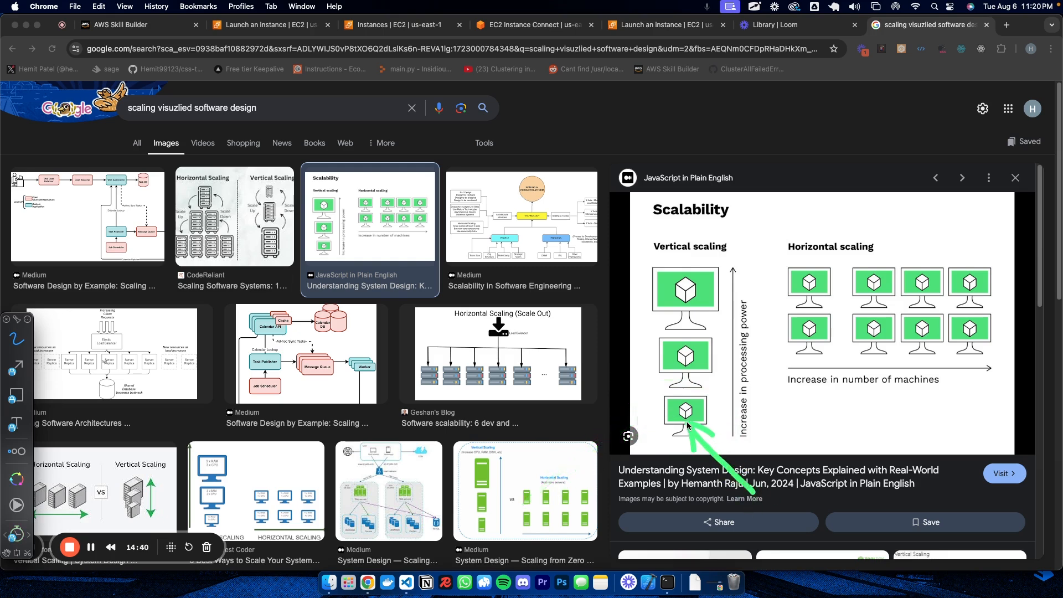